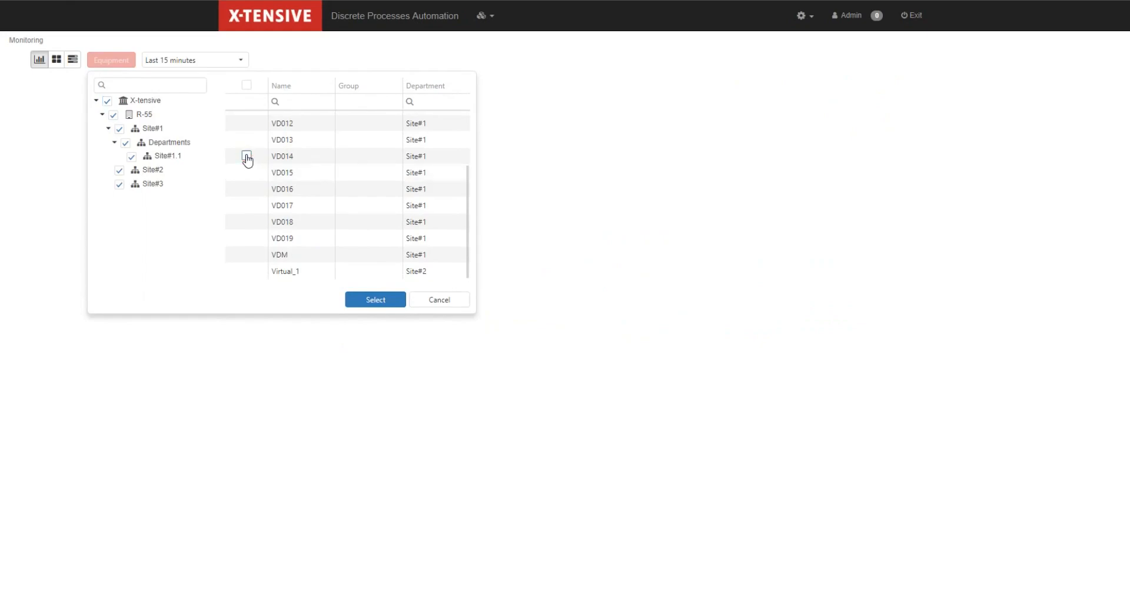
Step: Select machines VD014 through VD017 for monitoring and show them as current status tiles
click(247, 172)
click(246, 189)
click(247, 205)
click(374, 300)
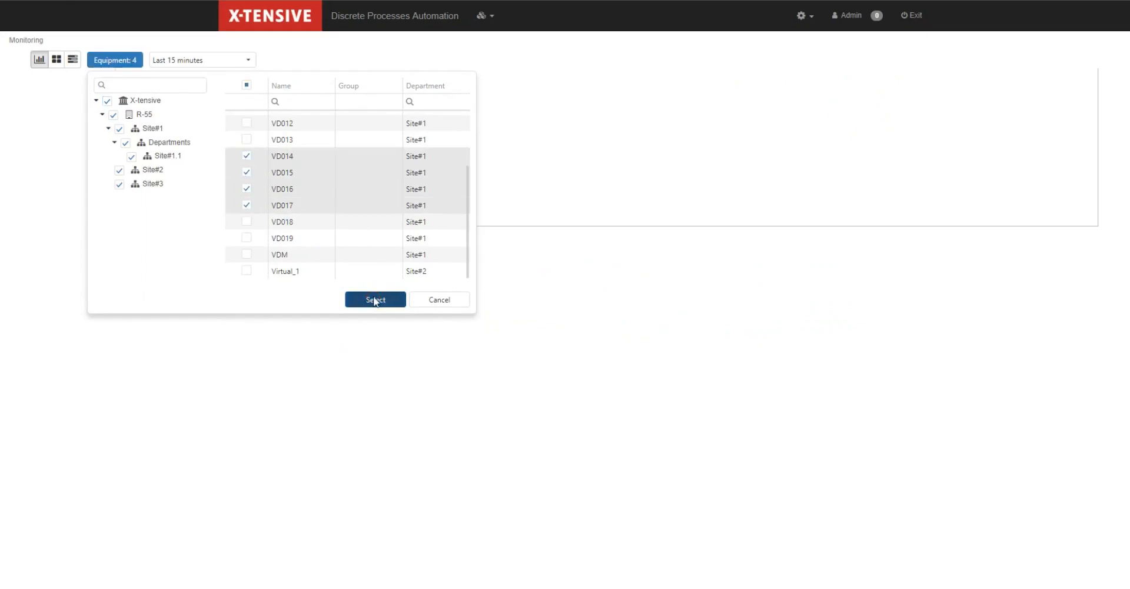
click(62, 62)
click(72, 59)
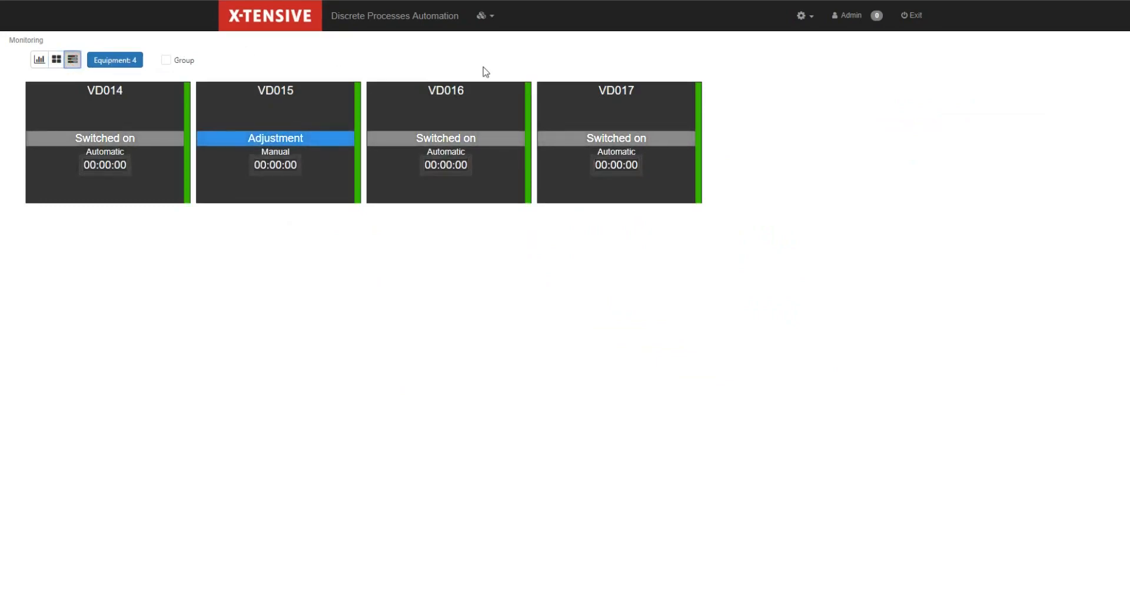
Step: Open the Analytic section and review its Real-time, History, Downtimes, and Products and NC report categories
click(480, 17)
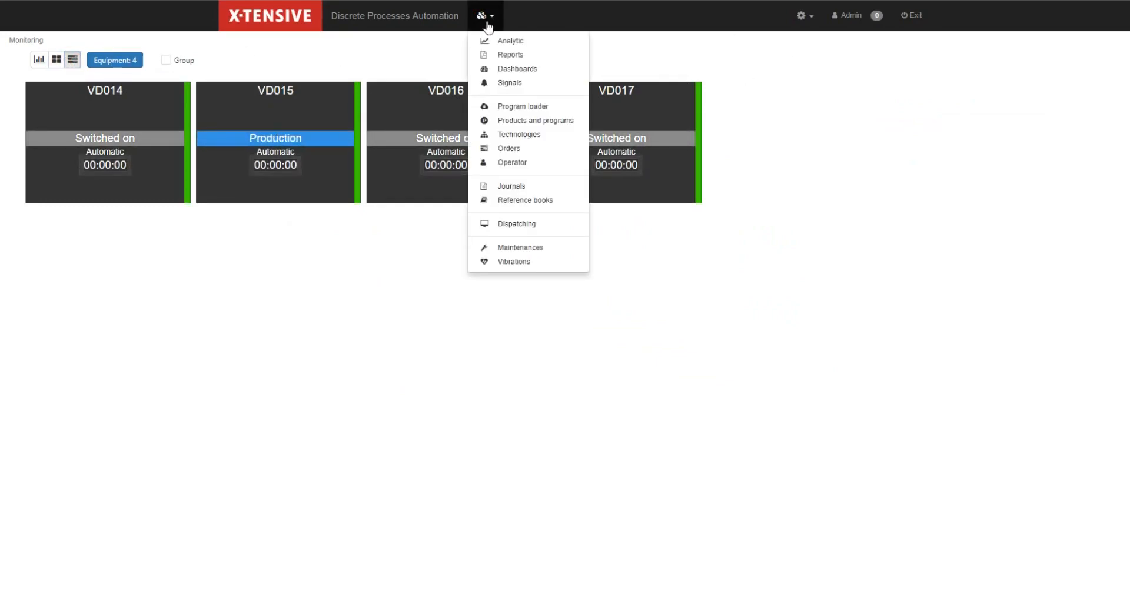
click(484, 41)
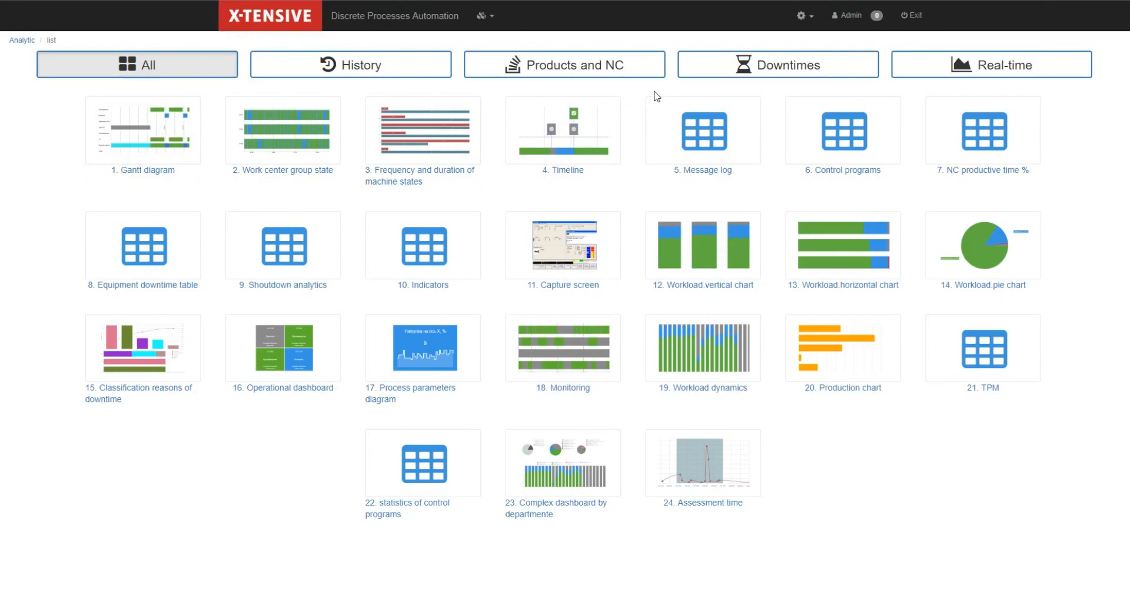
click(923, 69)
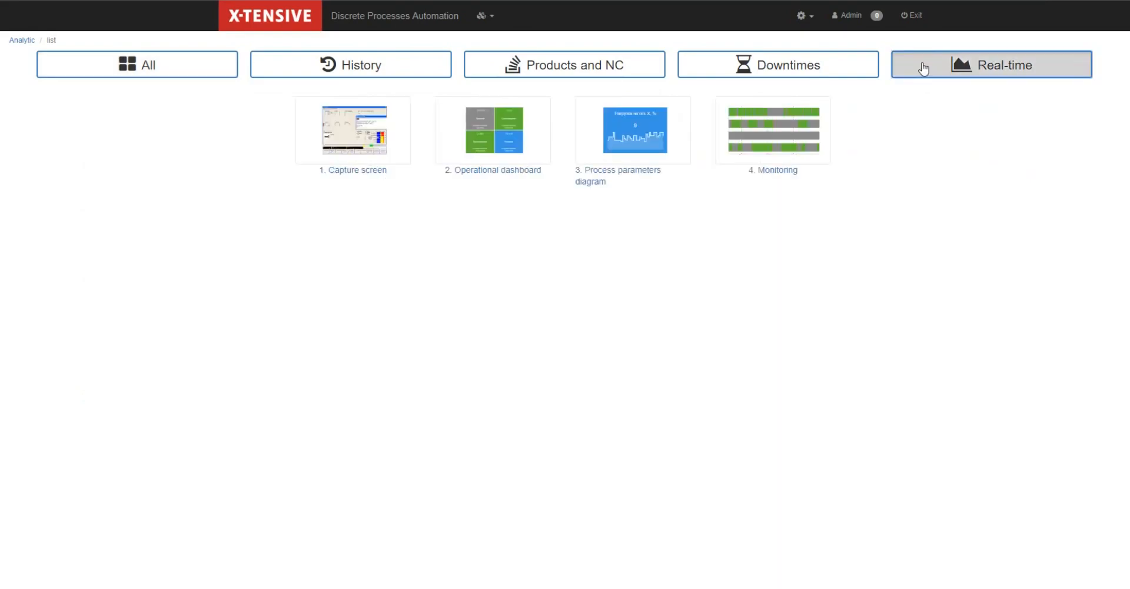
click(417, 62)
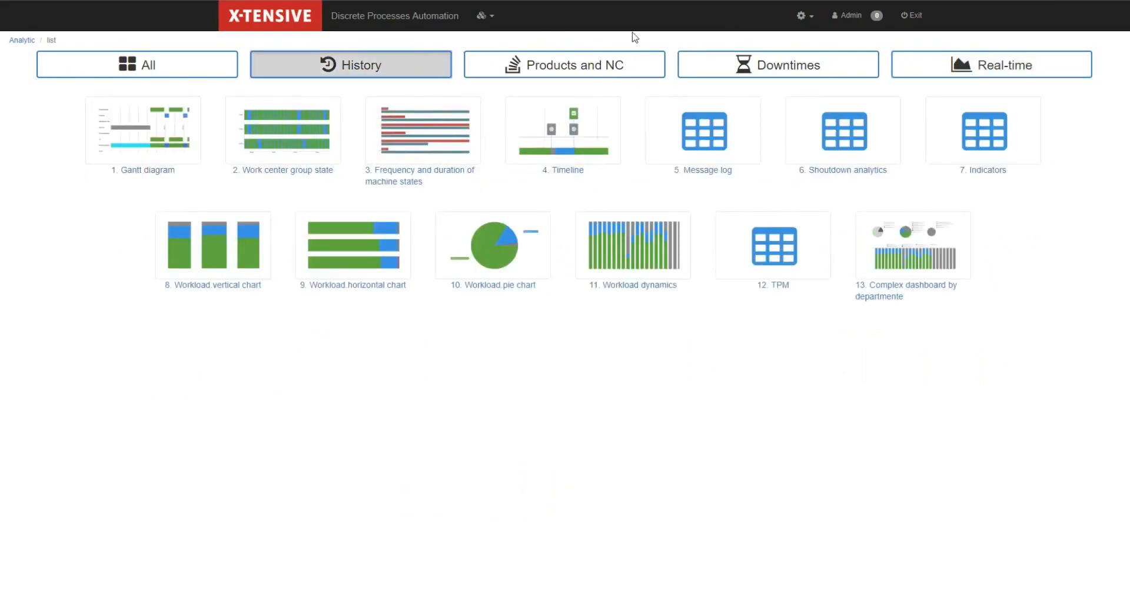
click(726, 68)
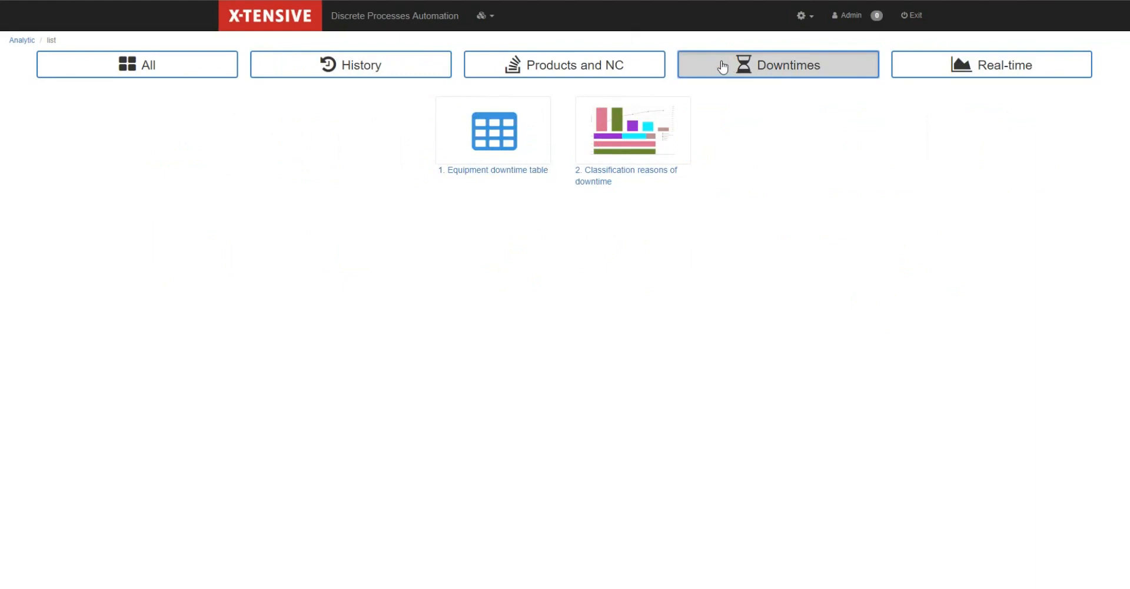
click(628, 61)
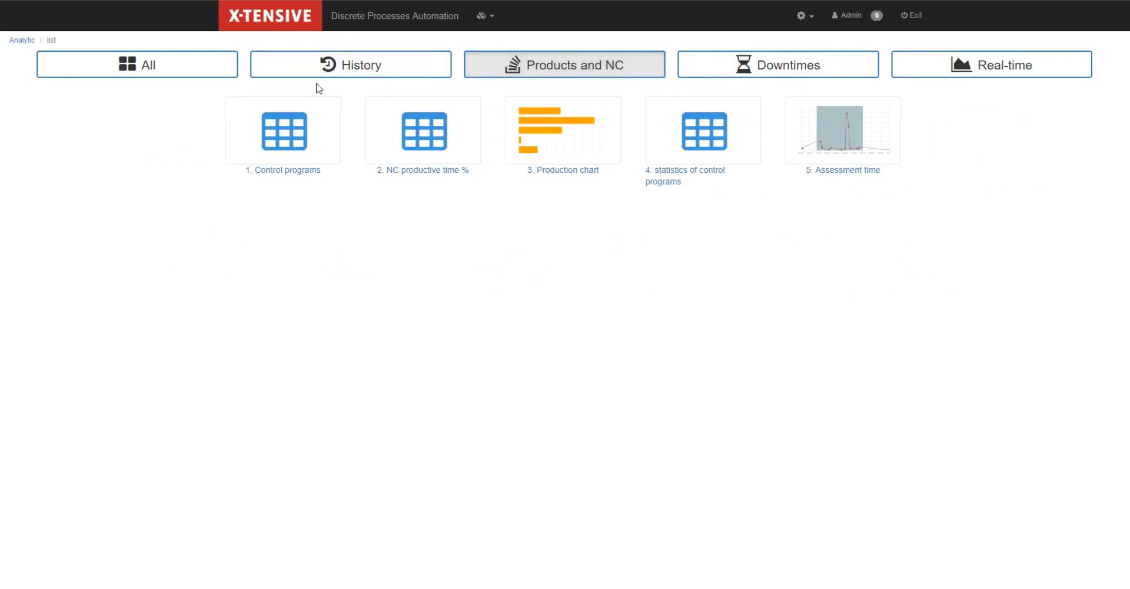
Step: Open the Gantt diagram from the full analytics list and set its time range type to Period
click(202, 70)
click(191, 101)
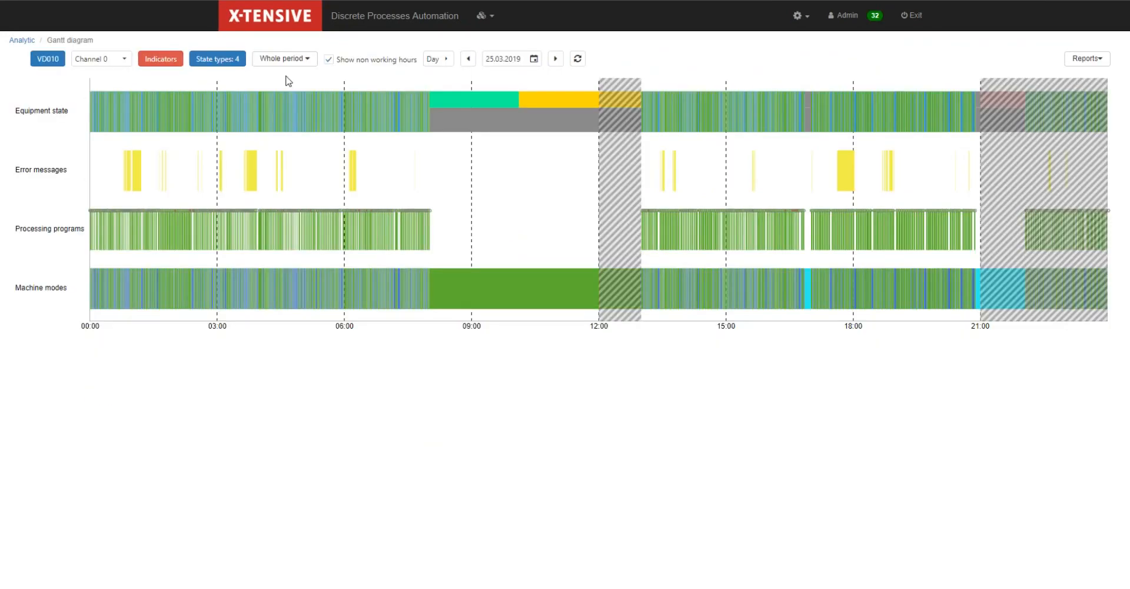
click(436, 59)
click(411, 404)
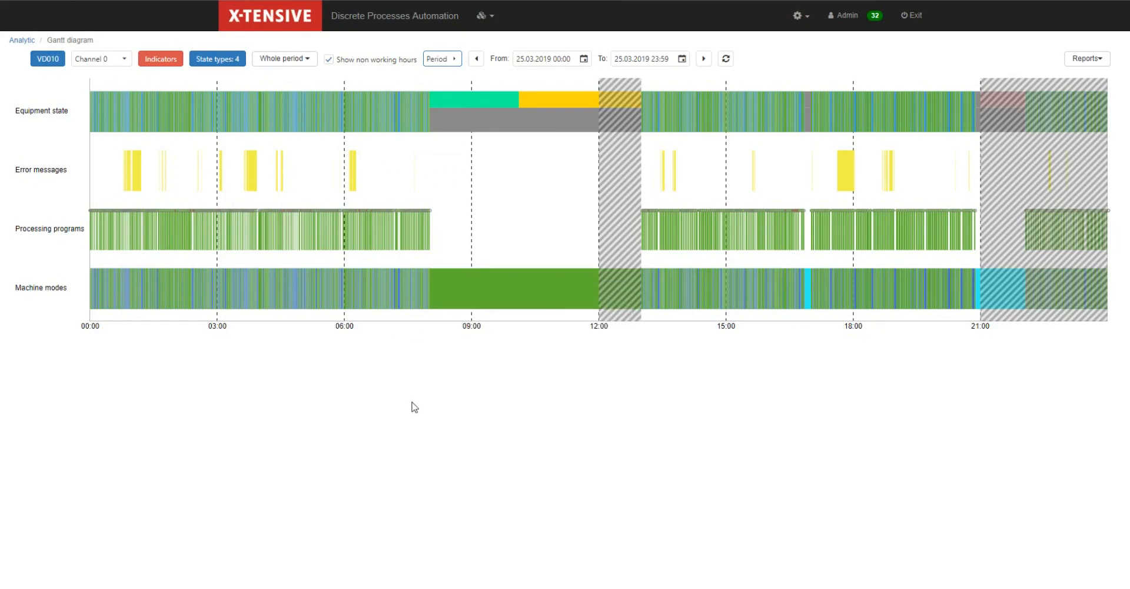
Step: Add the Orders, Order cycles and Order operations state types to the Gantt diagram
click(225, 60)
click(217, 217)
click(217, 233)
click(218, 250)
click(332, 421)
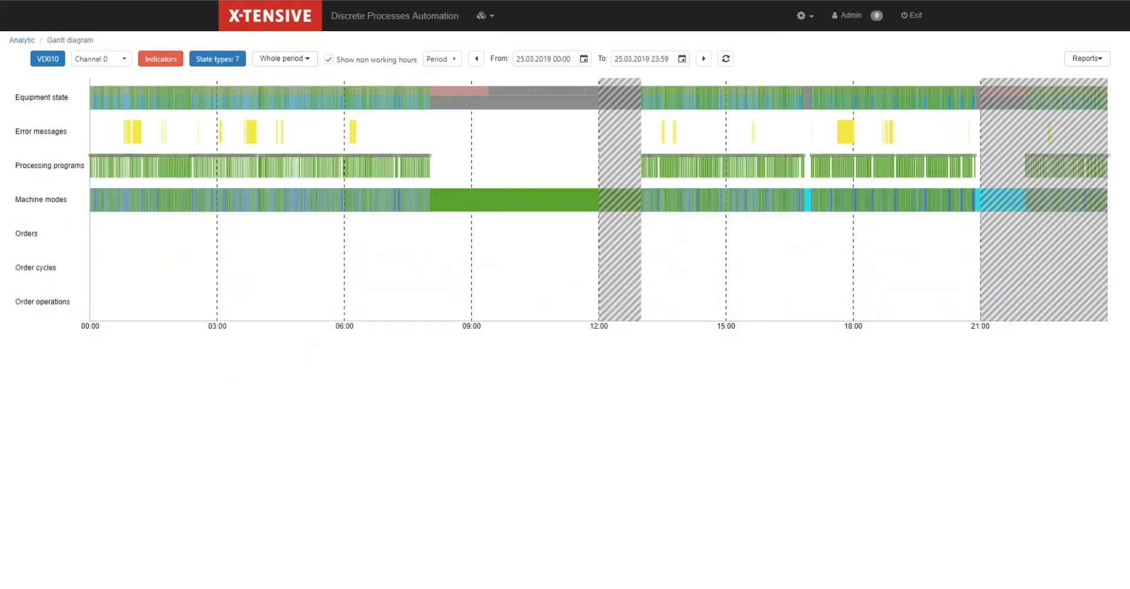
Step: Add all available indicators for VD010 to the Gantt diagram
mouse_move(206, 201)
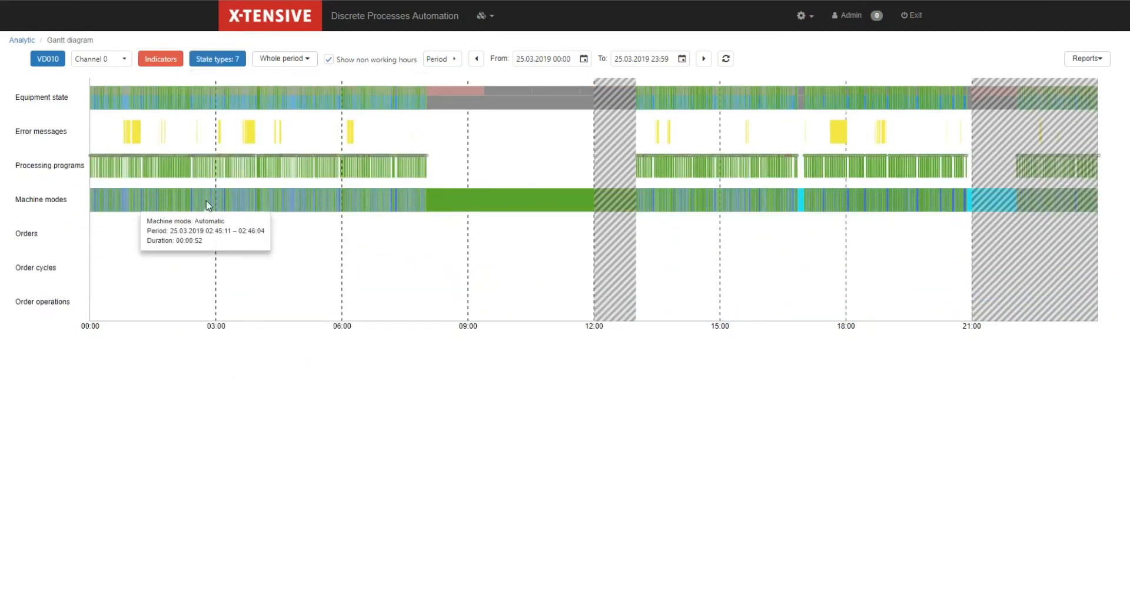
mouse_move(373, 109)
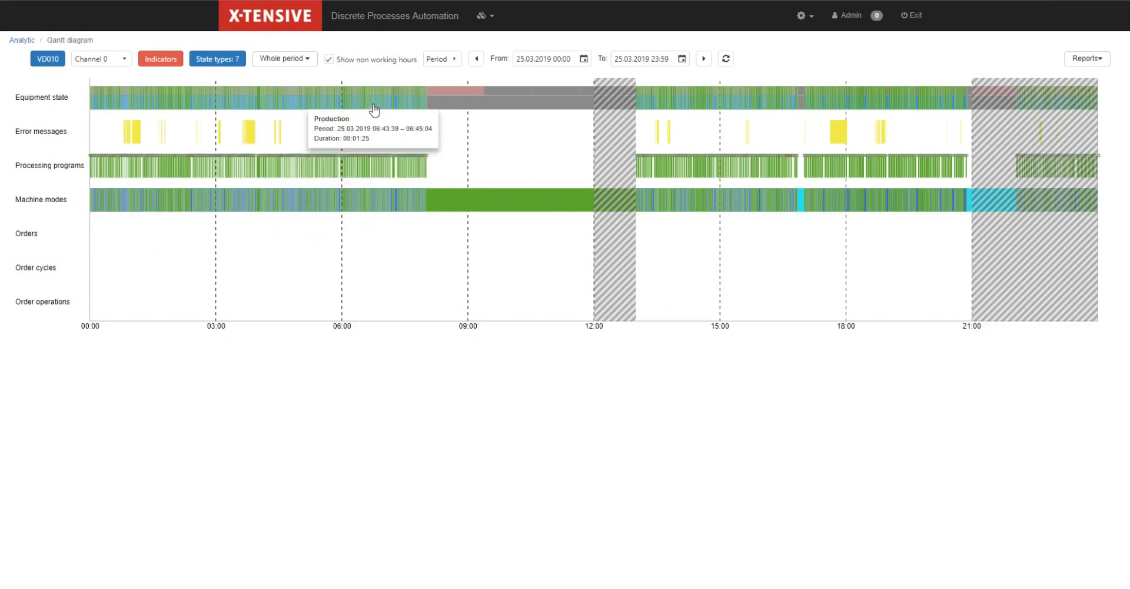
mouse_move(468, 110)
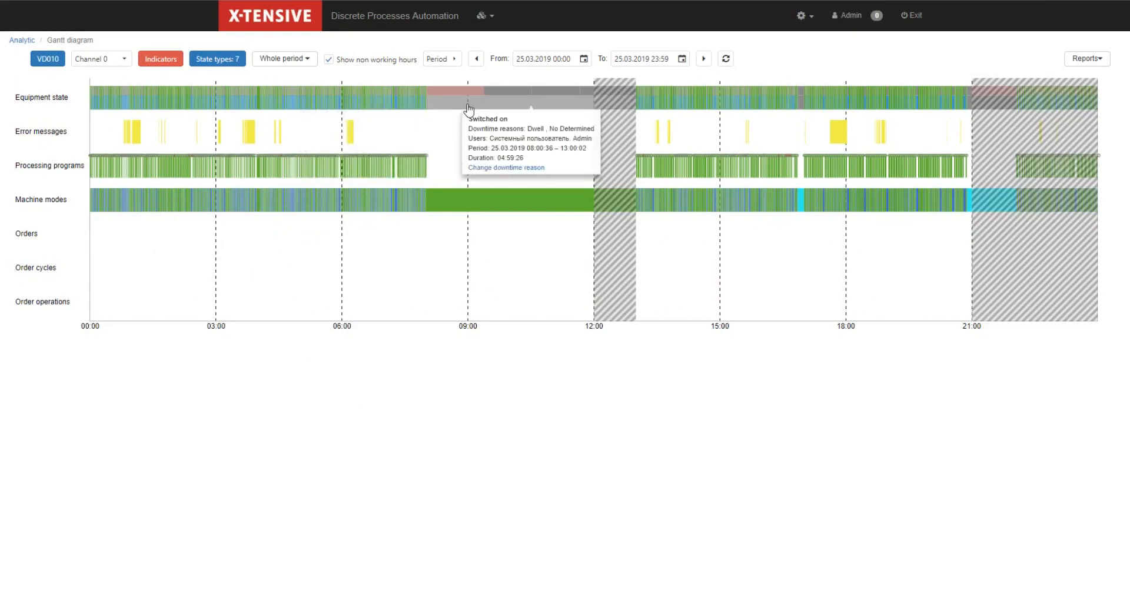
click(172, 64)
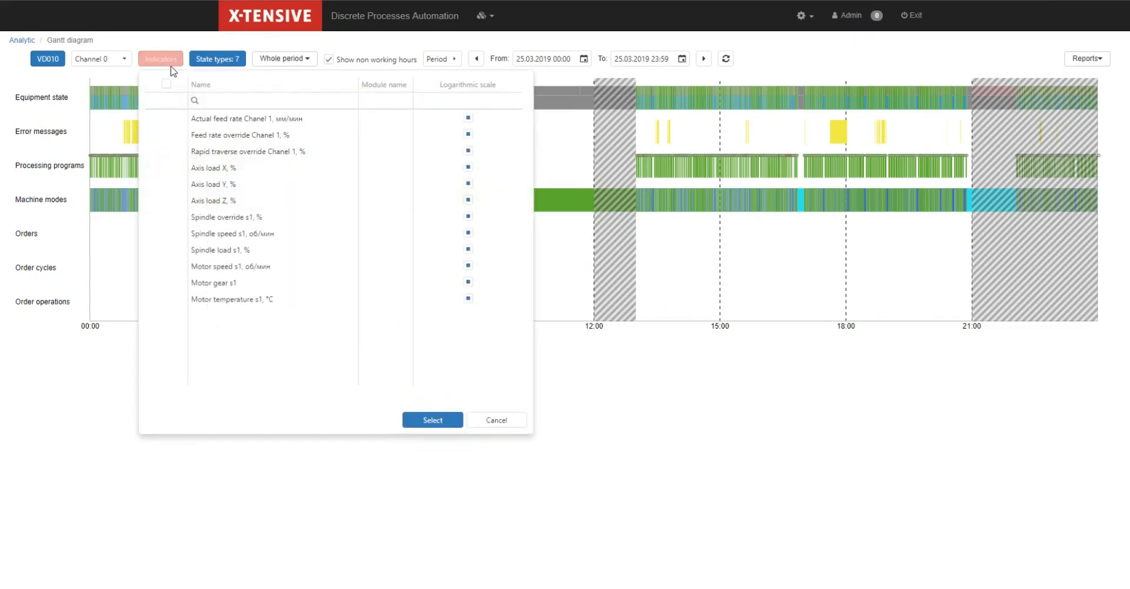
click(165, 83)
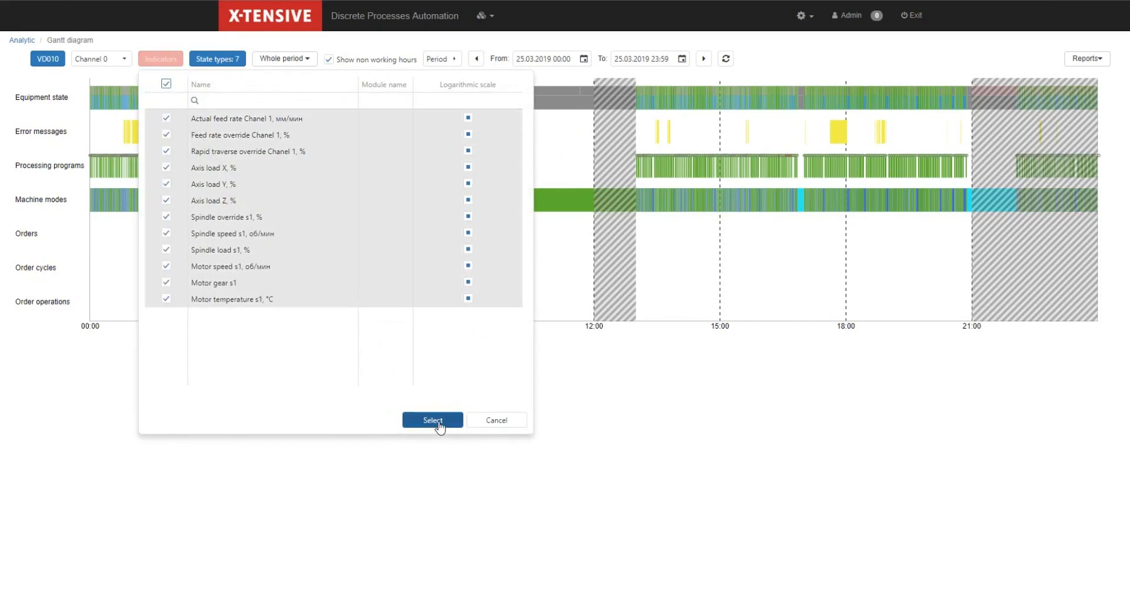
click(436, 421)
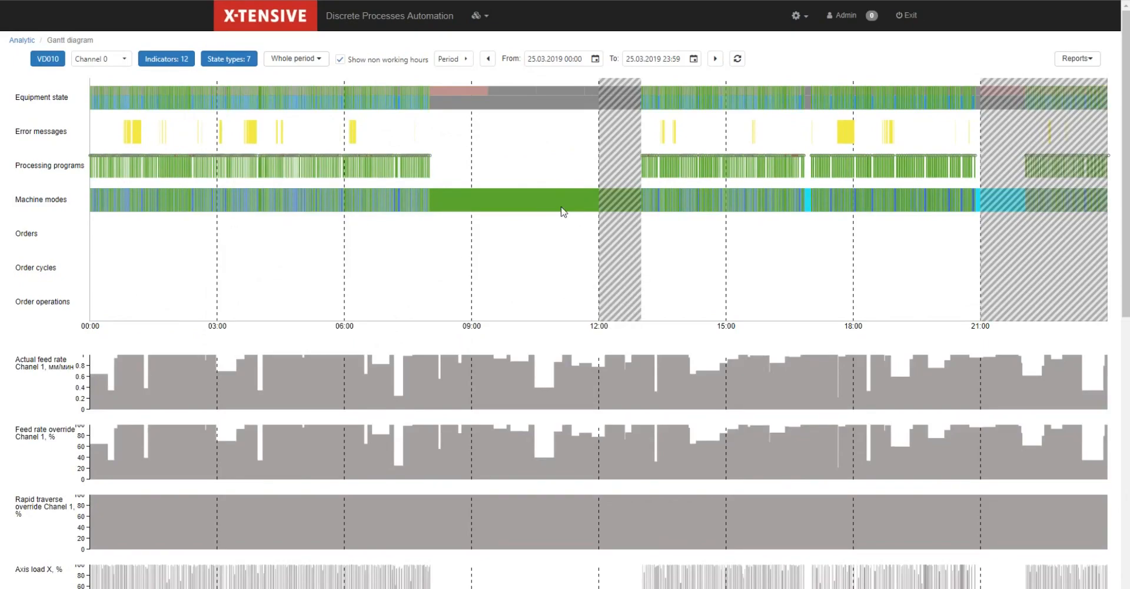
Step: Examine the Gantt diagram's indicator charts and its equipment state, error message, processing program and machine mode rows
mouse_move(400, 210)
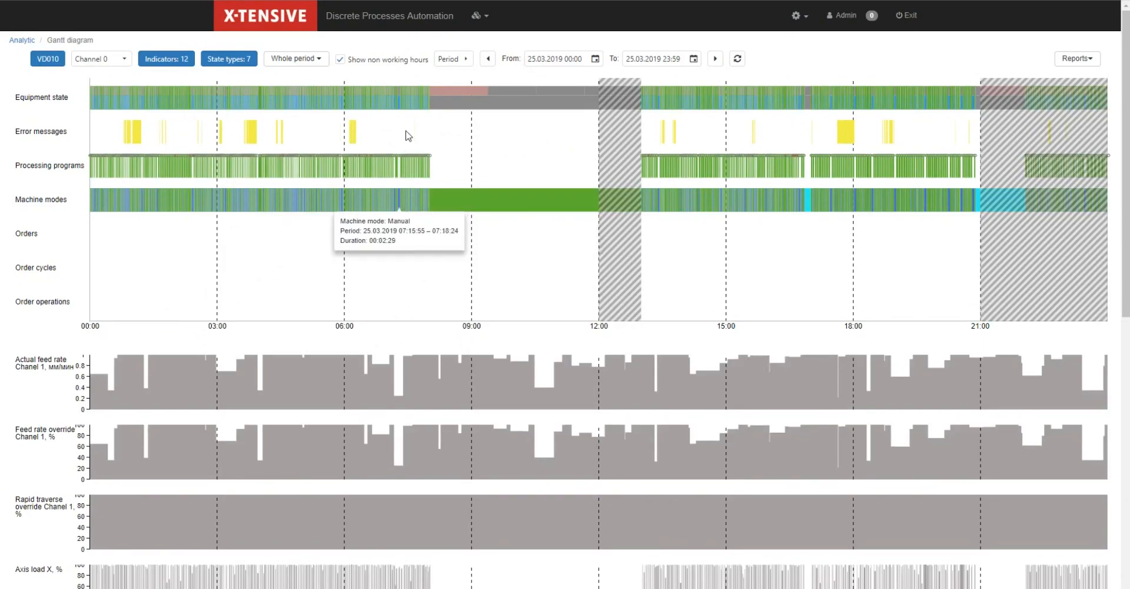
mouse_move(478, 107)
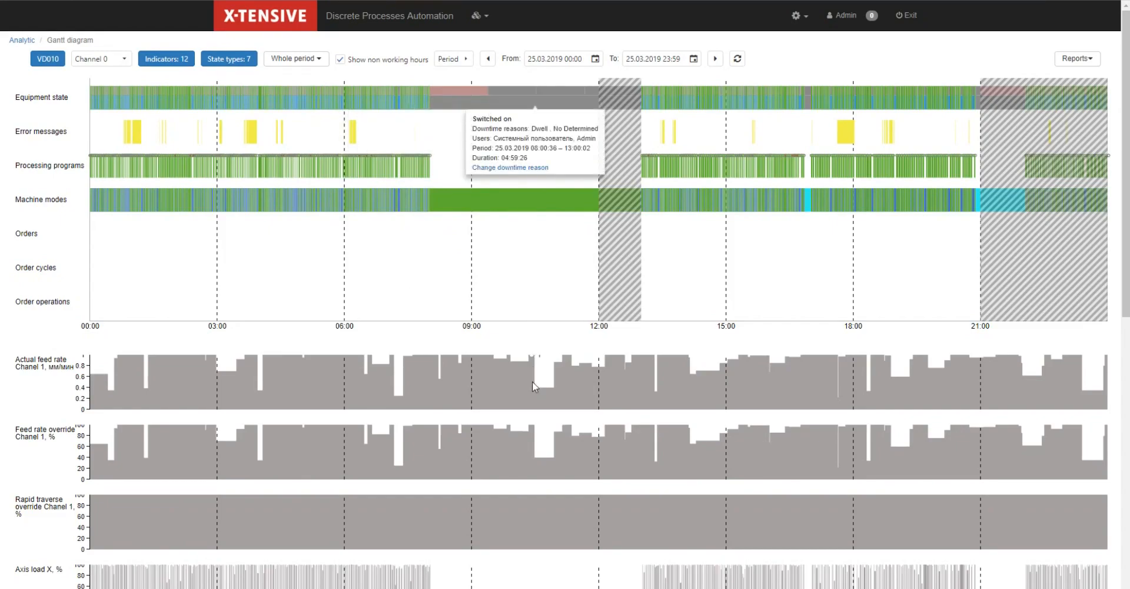
scroll(532, 383, down, 9)
scroll(535, 387, down, 1)
scroll(535, 387, up, 10)
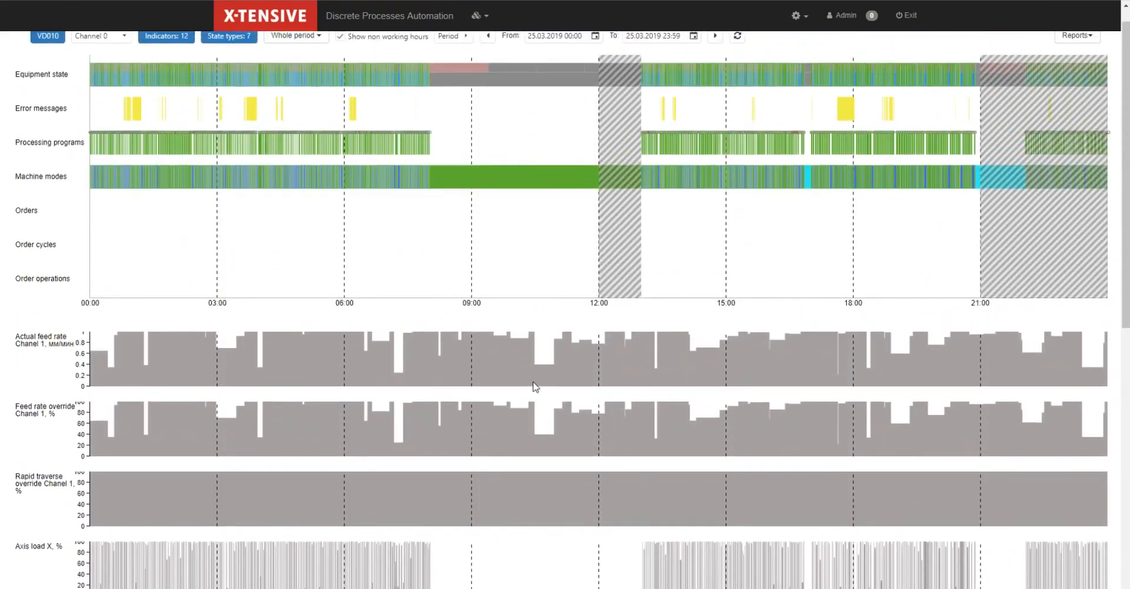
scroll(536, 388, up, 1)
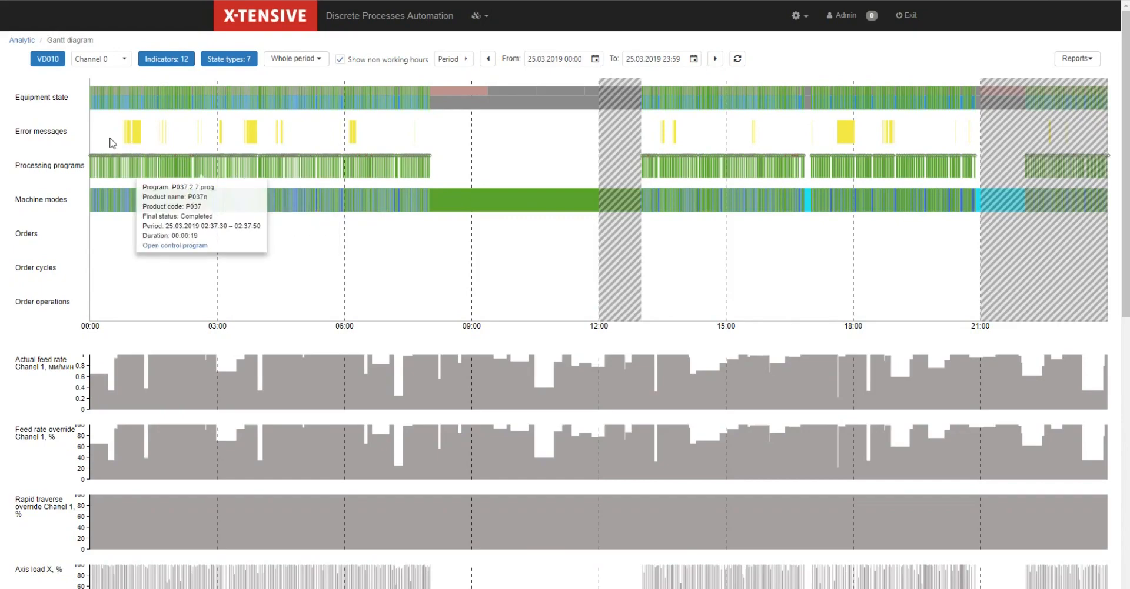
drag(75, 134, 15, 132)
drag(84, 166, 12, 164)
click(62, 200)
drag(62, 200, 17, 197)
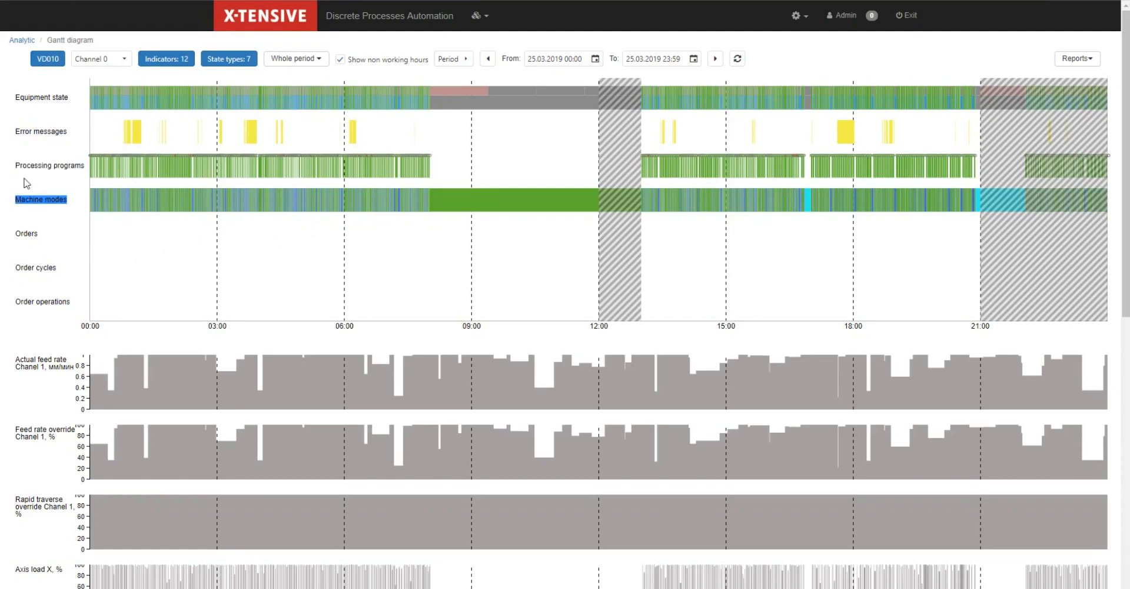
drag(75, 98, 13, 97)
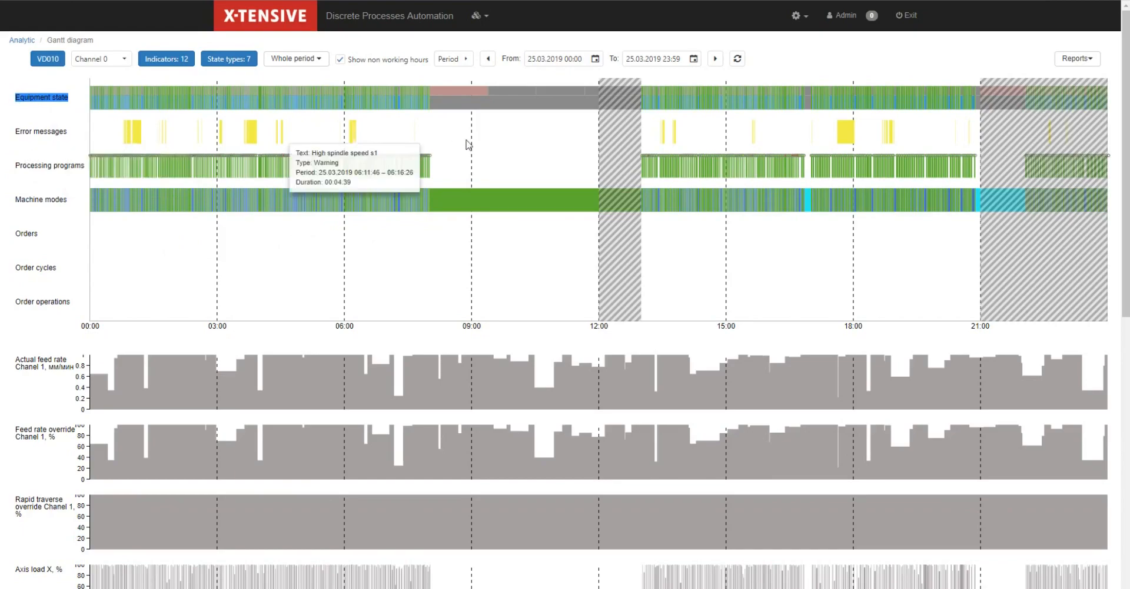
Step: Split the 08:00–13:00 downtime on 25.03.2019 into Electronics and Electric supply periods, shift their boundary slightly earlier, and save
mouse_move(526, 108)
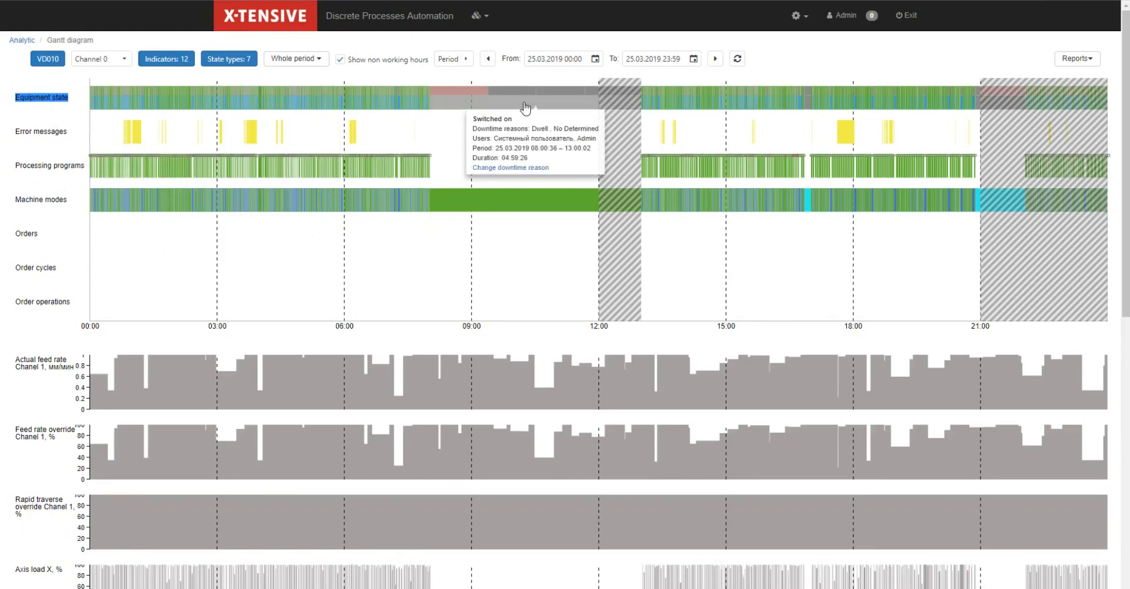
click(527, 106)
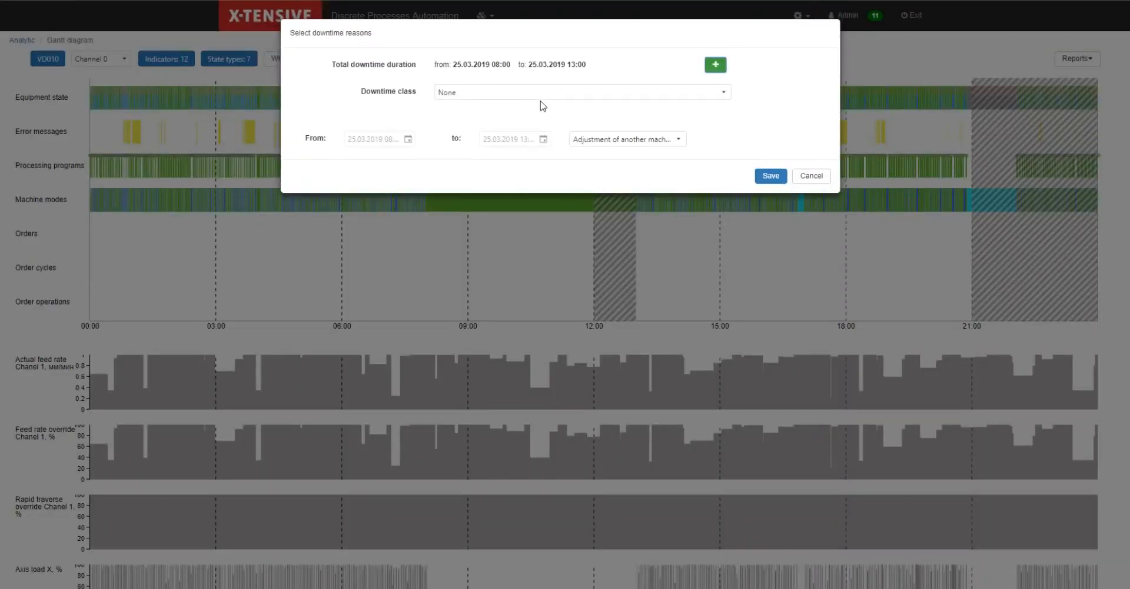
click(715, 66)
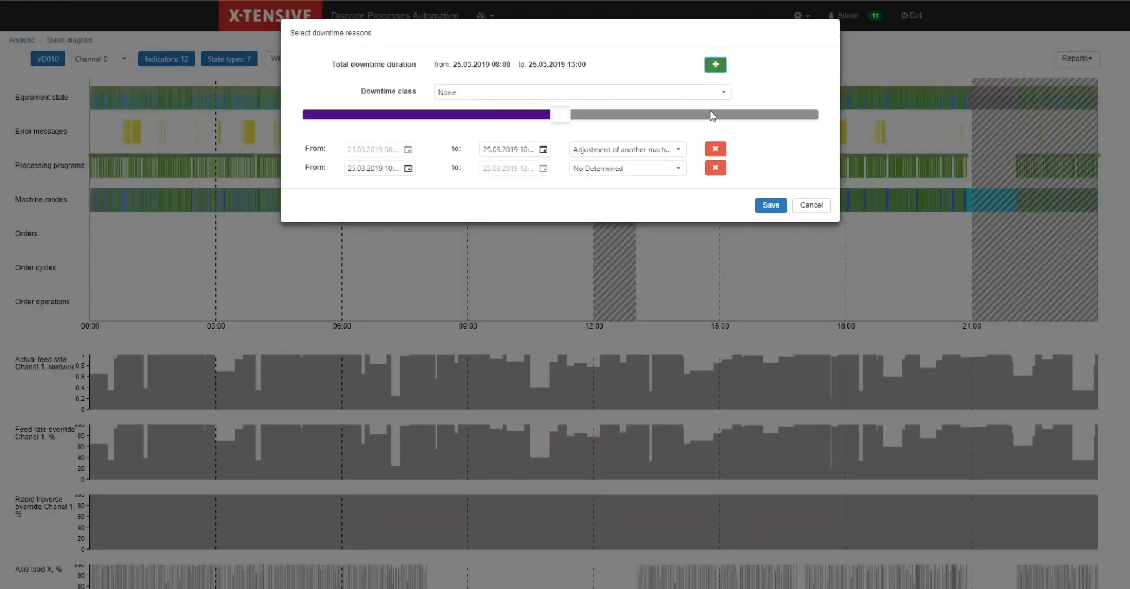
click(671, 150)
click(638, 212)
click(677, 169)
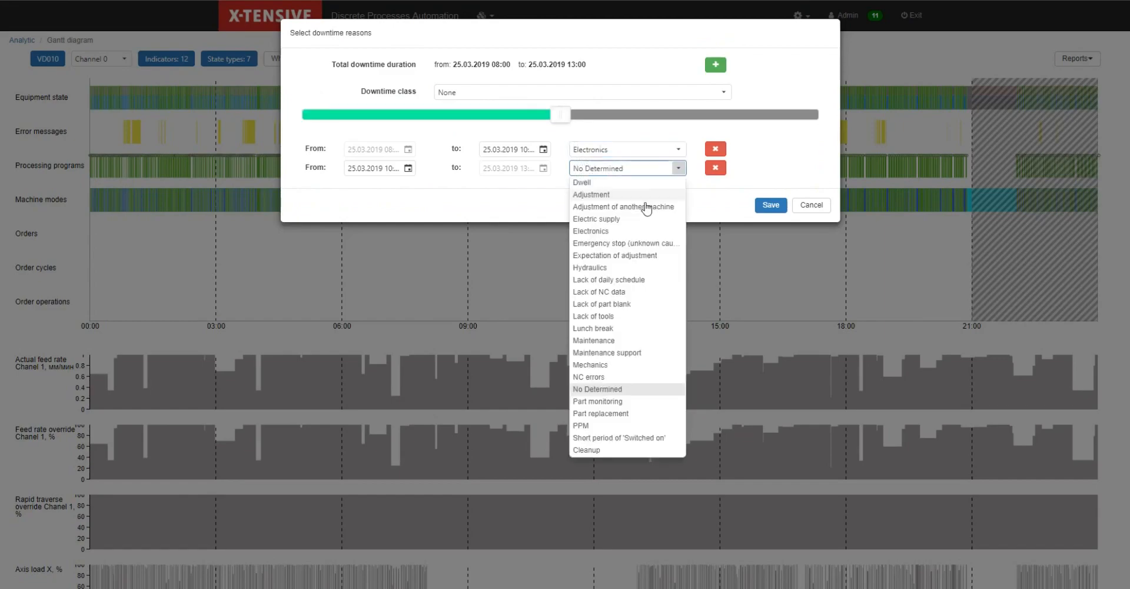
click(637, 219)
drag(562, 115, 522, 115)
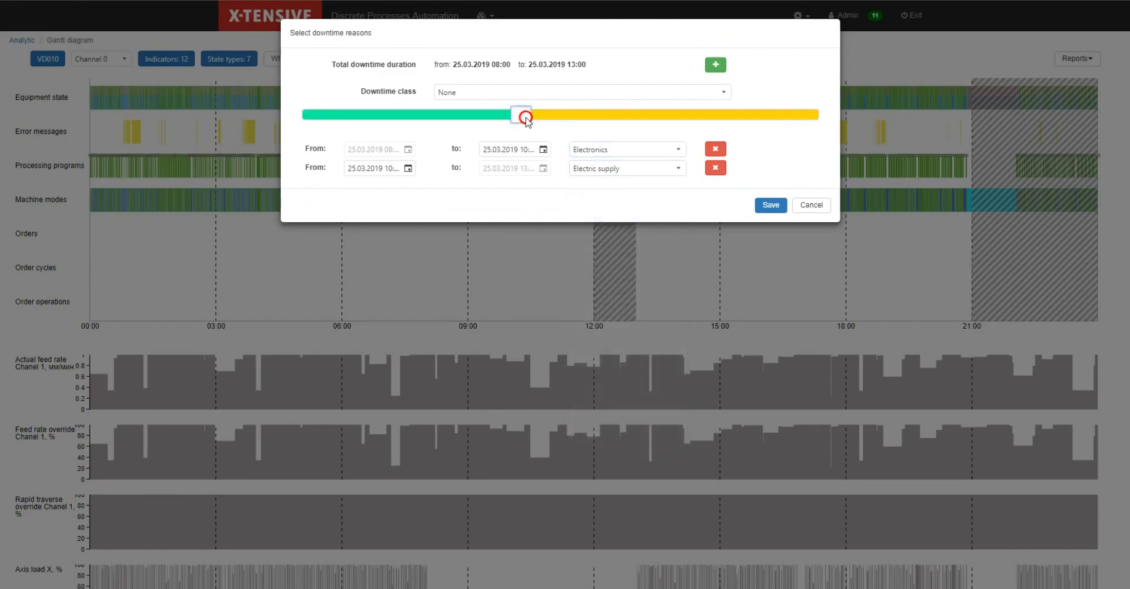
click(770, 205)
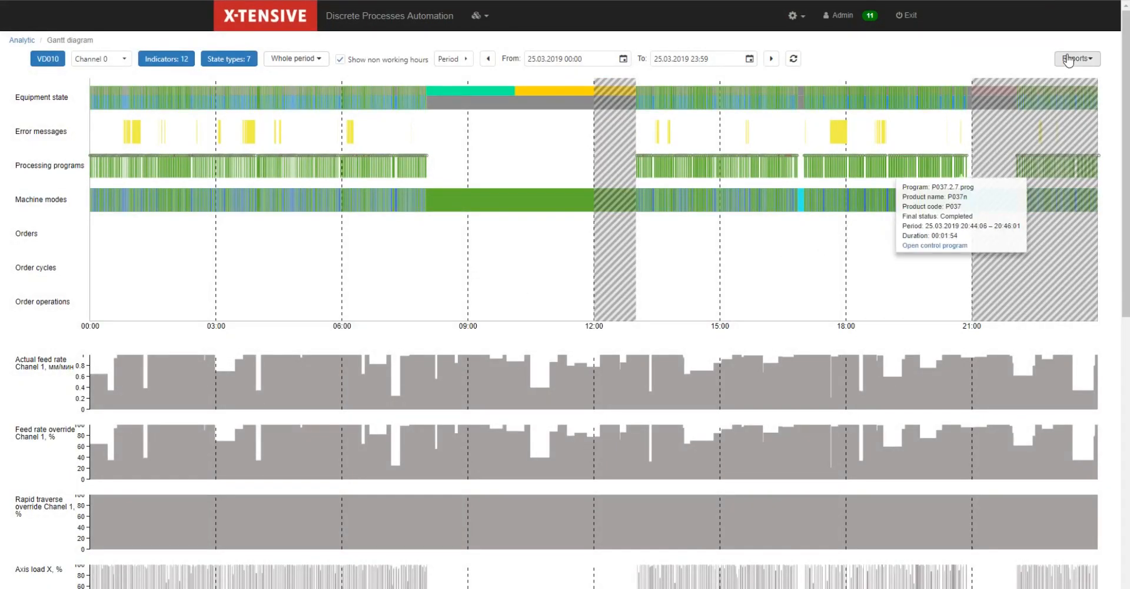
Step: Open the Process parameters diagram from the analytics list and select machine VD011 from all X-tensive departments
click(480, 18)
click(494, 41)
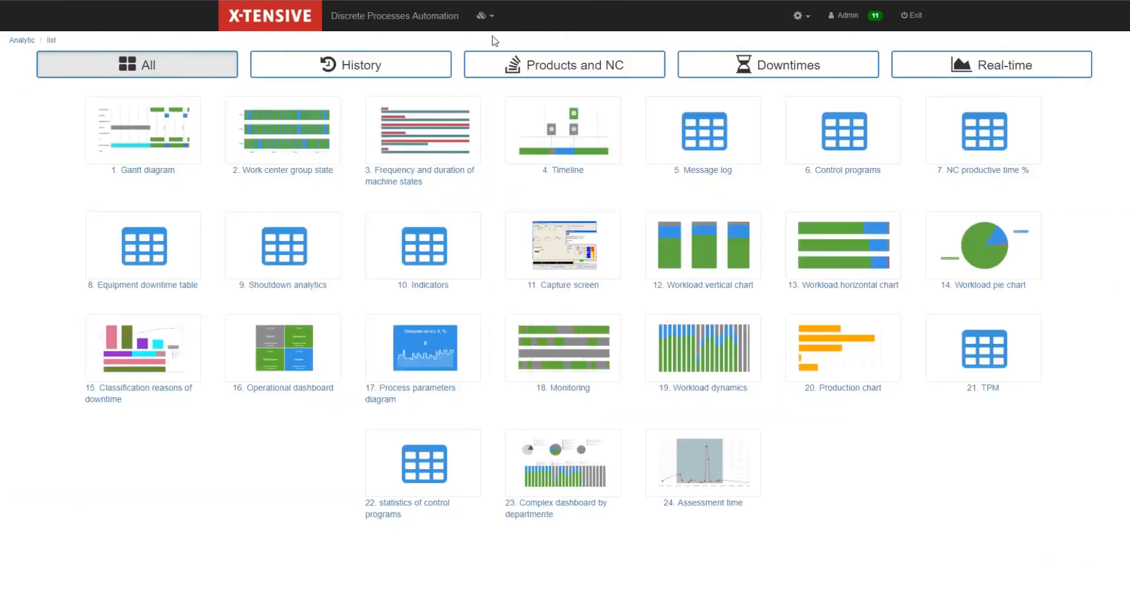
click(438, 352)
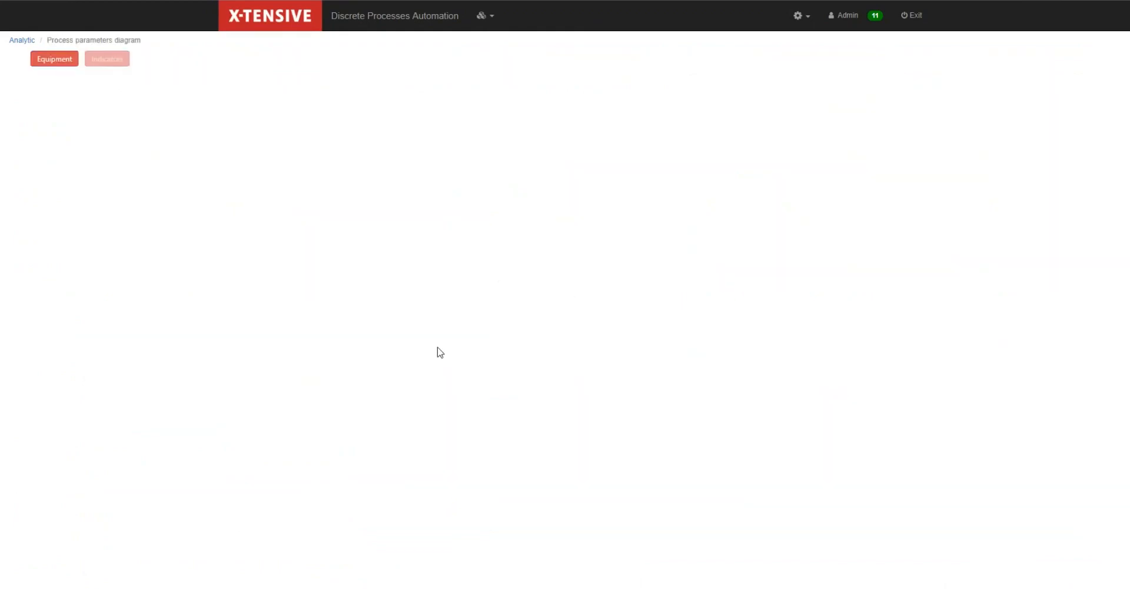
click(62, 64)
click(52, 100)
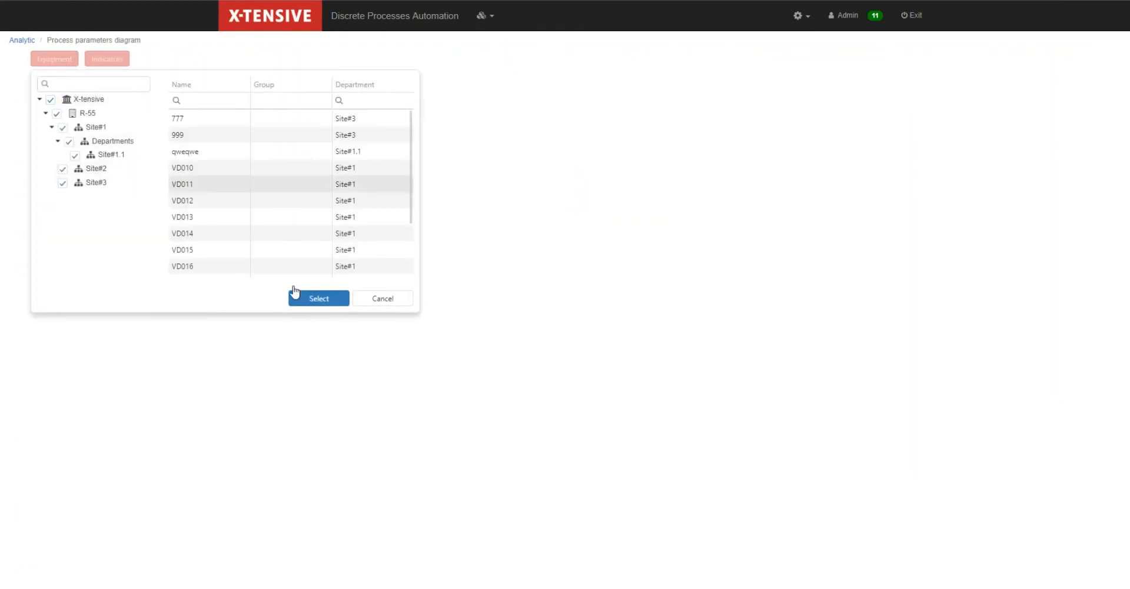
click(295, 292)
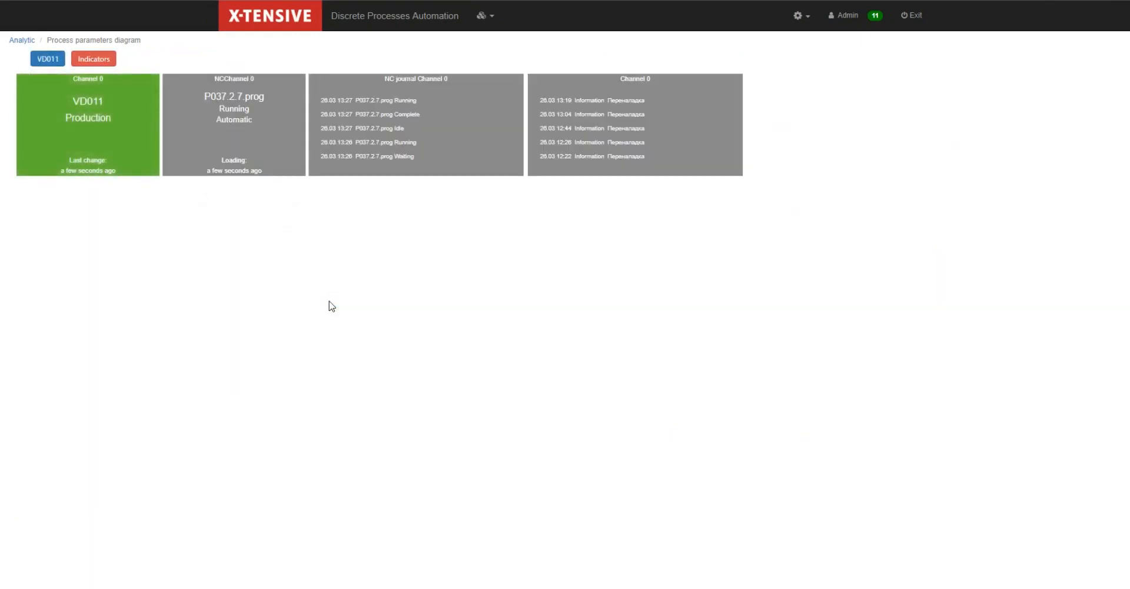
Step: Display all available indicators for VD011 in the Process parameters diagram
click(94, 58)
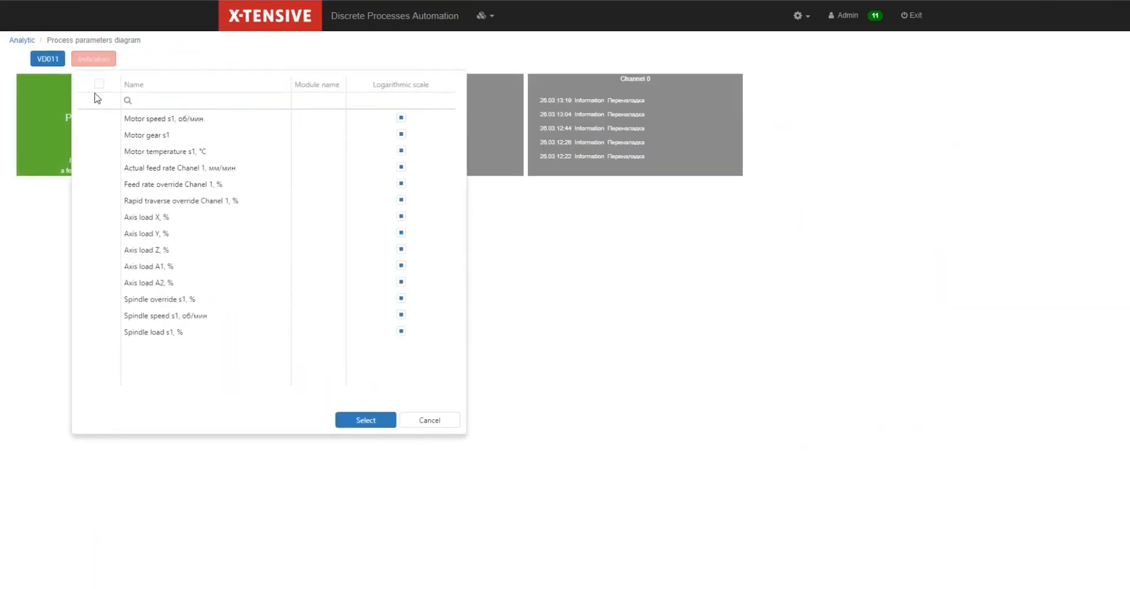
click(99, 84)
click(358, 421)
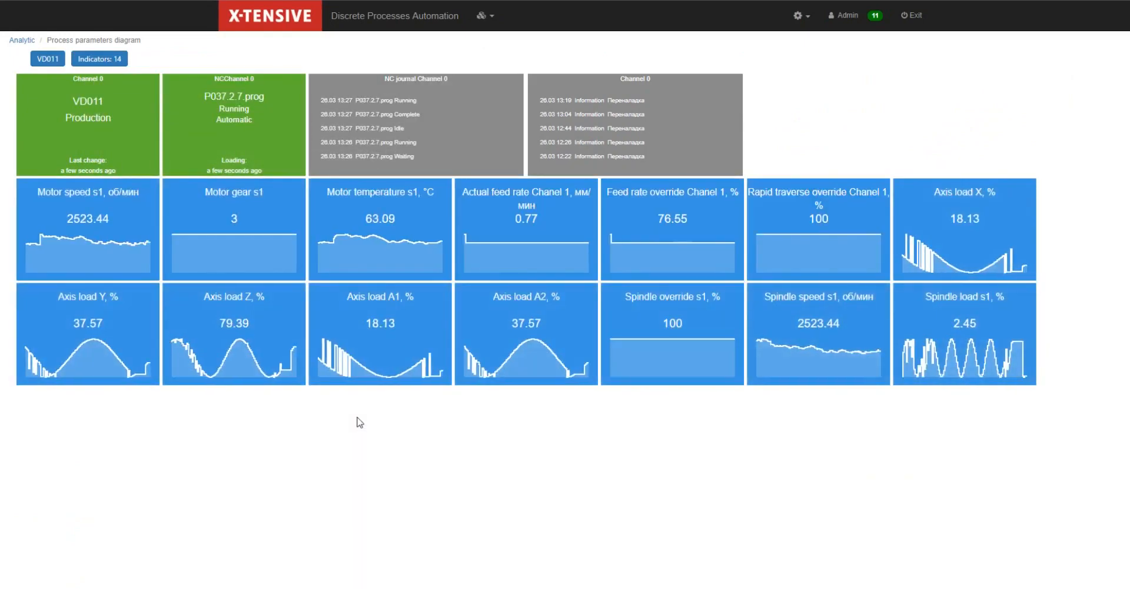
Step: Open the Complex dashboard by department from the analytics list, select all X-tensive departments, and change its All time filter
click(481, 16)
click(481, 42)
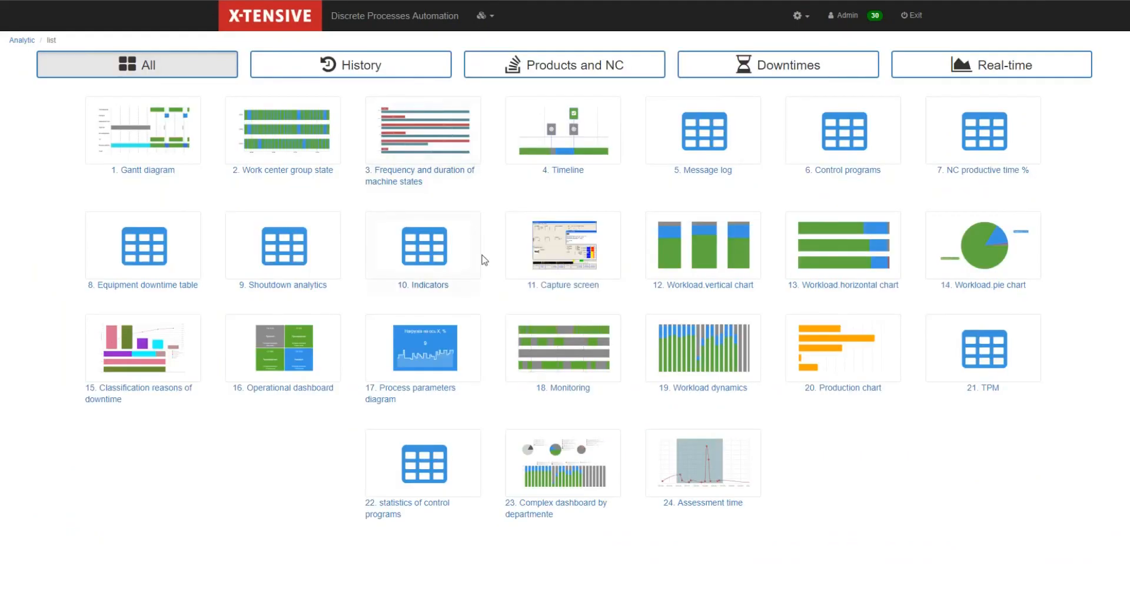
click(562, 465)
click(67, 60)
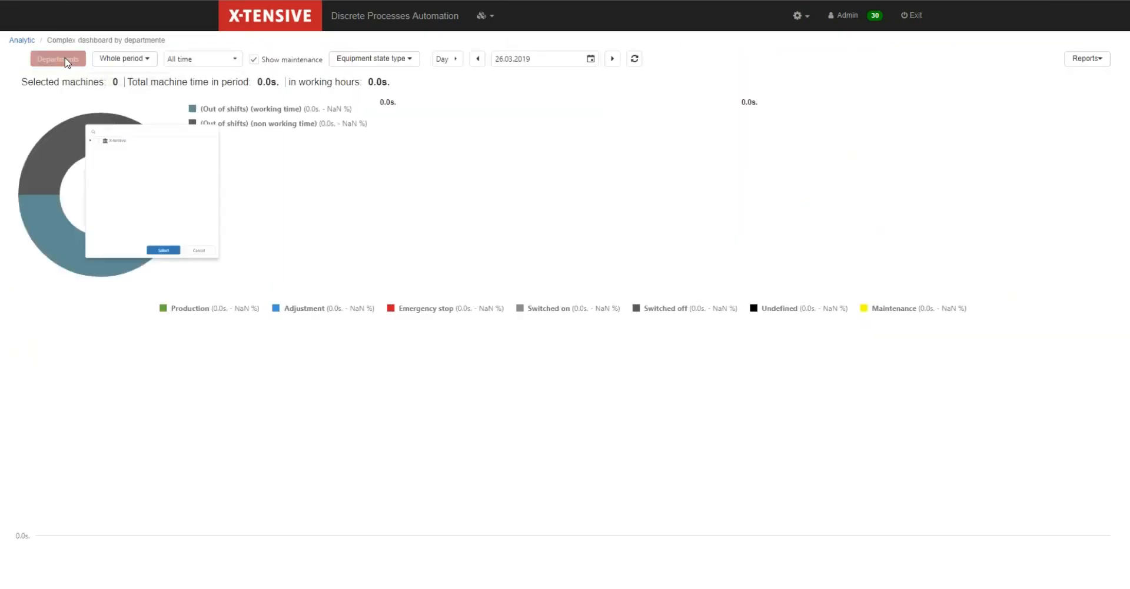
click(48, 100)
click(183, 300)
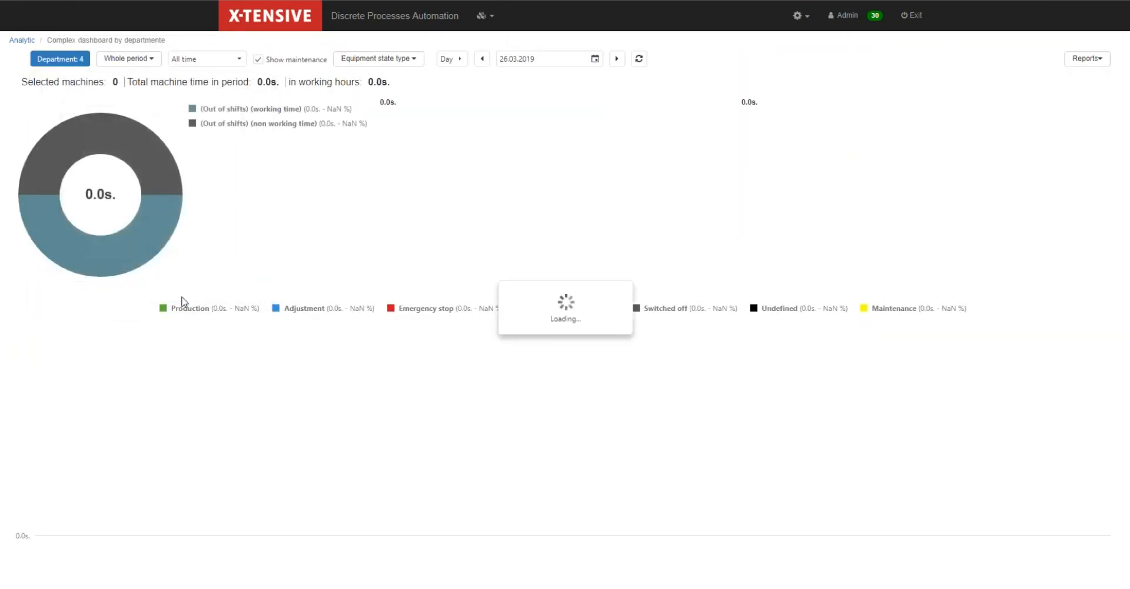
click(237, 62)
click(225, 84)
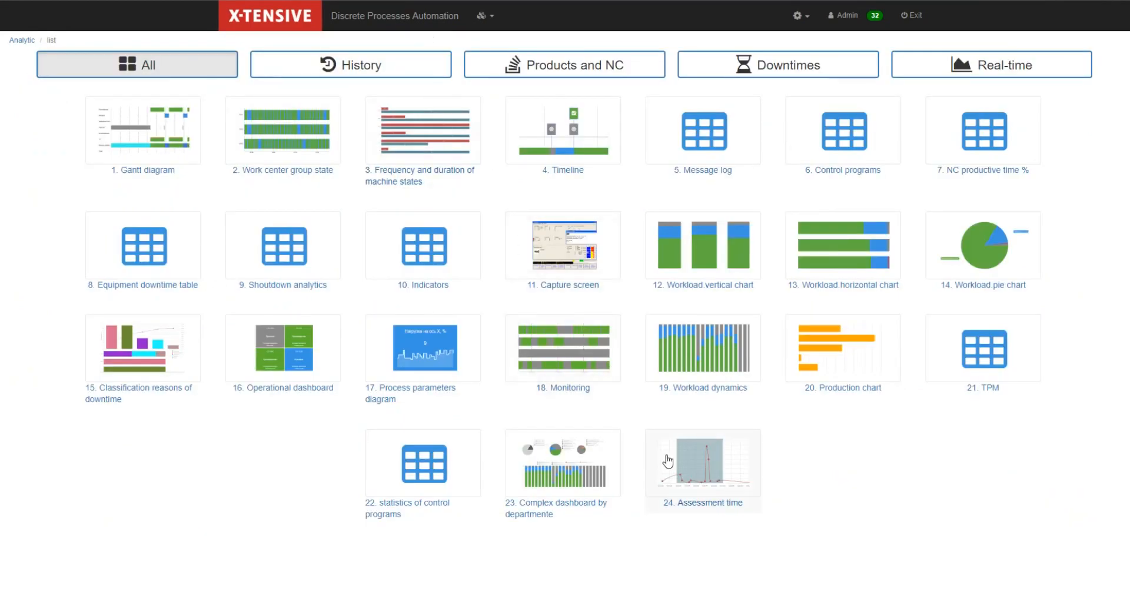
Step: Open the Assessment time analytics and select machines VD010, VD011 and VD012 from all X-tensive departments
click(676, 468)
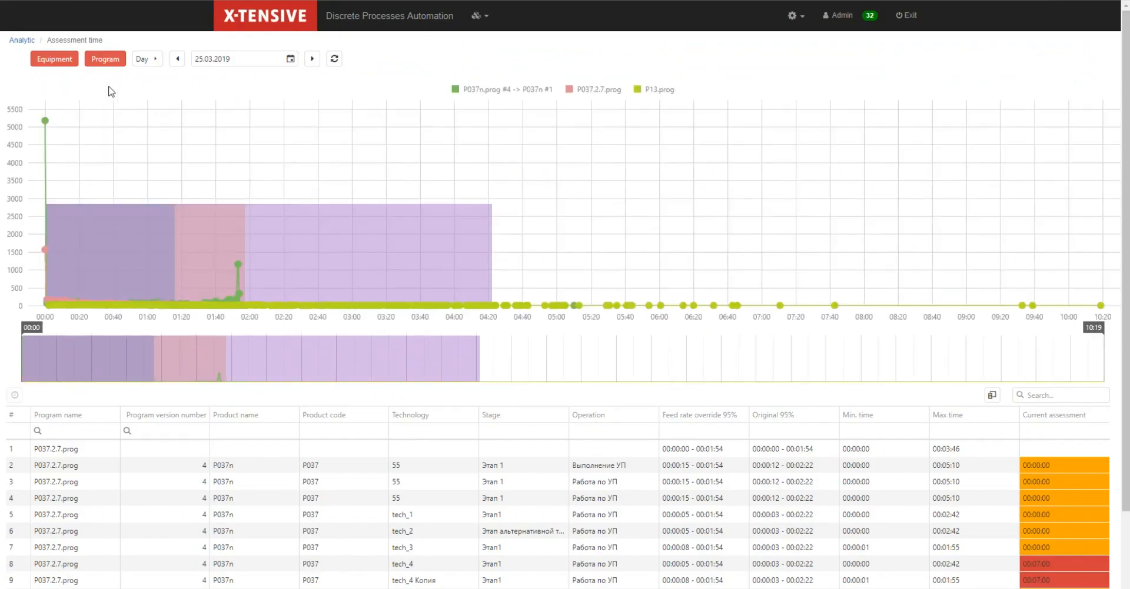
click(55, 59)
click(50, 100)
click(190, 167)
click(190, 184)
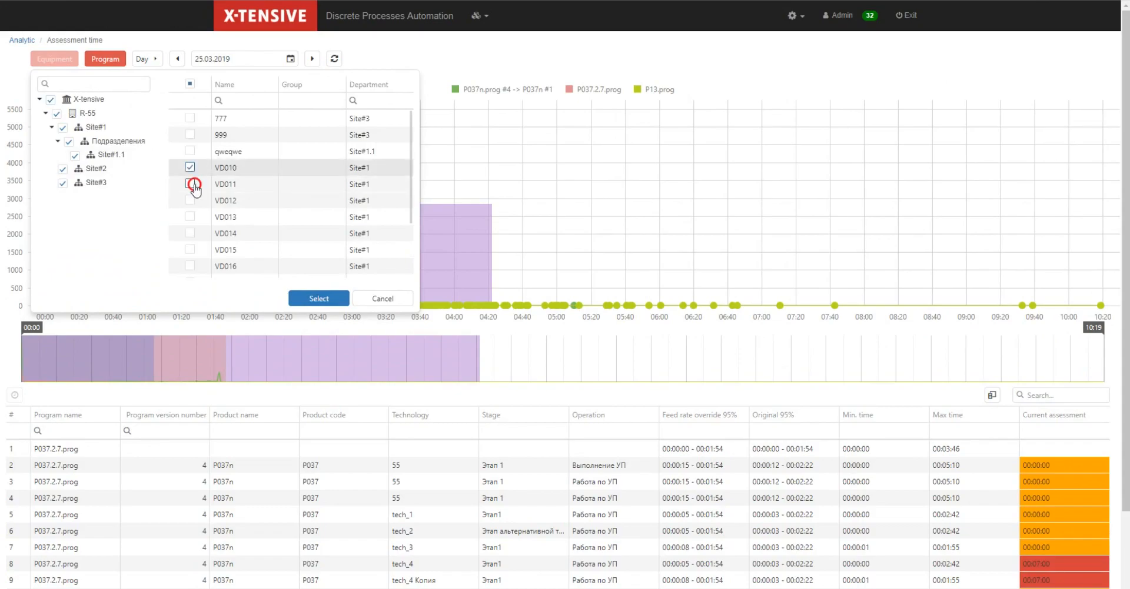
click(189, 201)
click(317, 297)
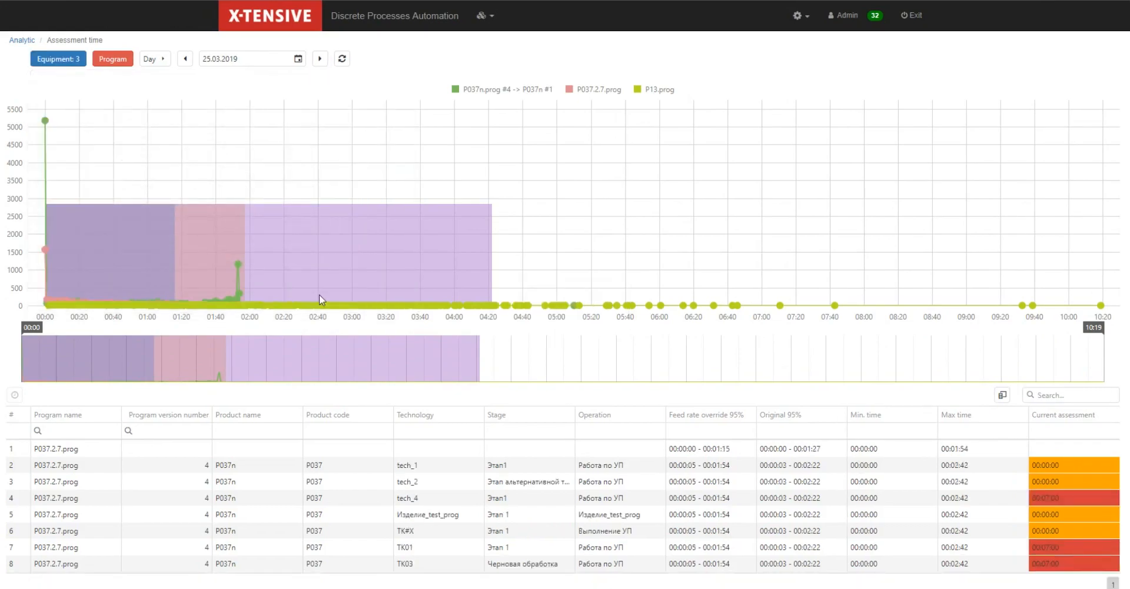
Step: Filter the Assessment time chart to program P037.2.7.prog and switch the date range type to Period
click(112, 59)
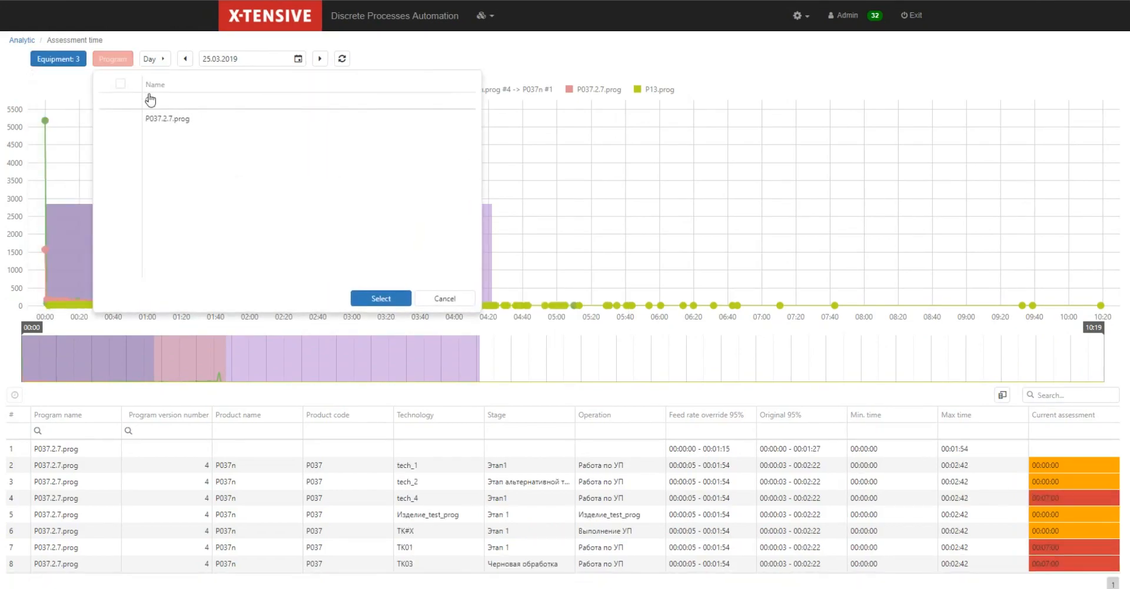
click(120, 84)
click(380, 299)
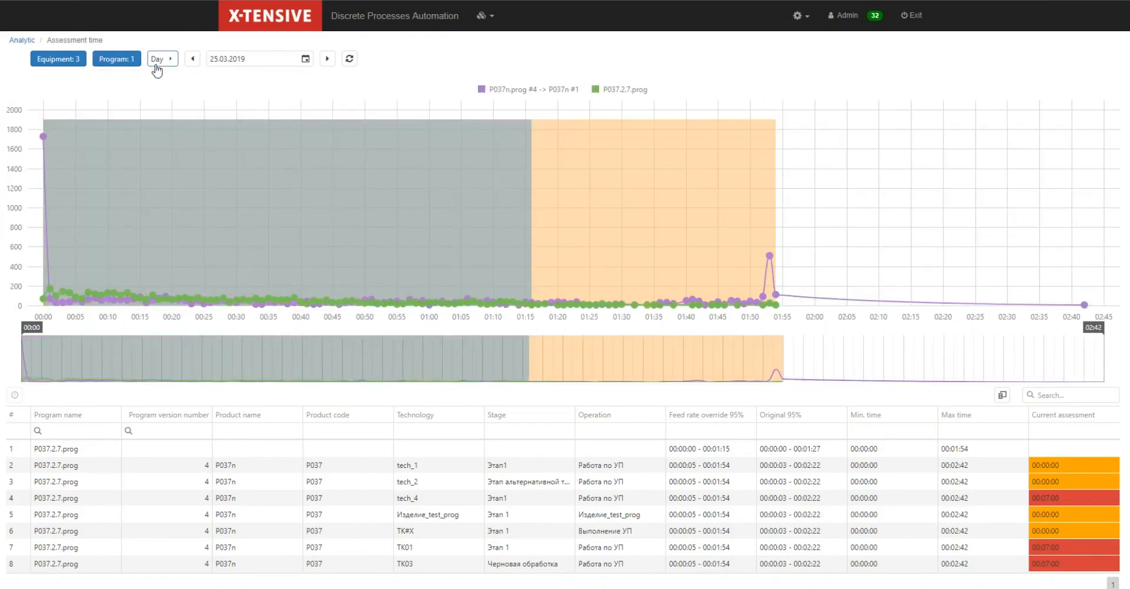
click(156, 63)
click(147, 402)
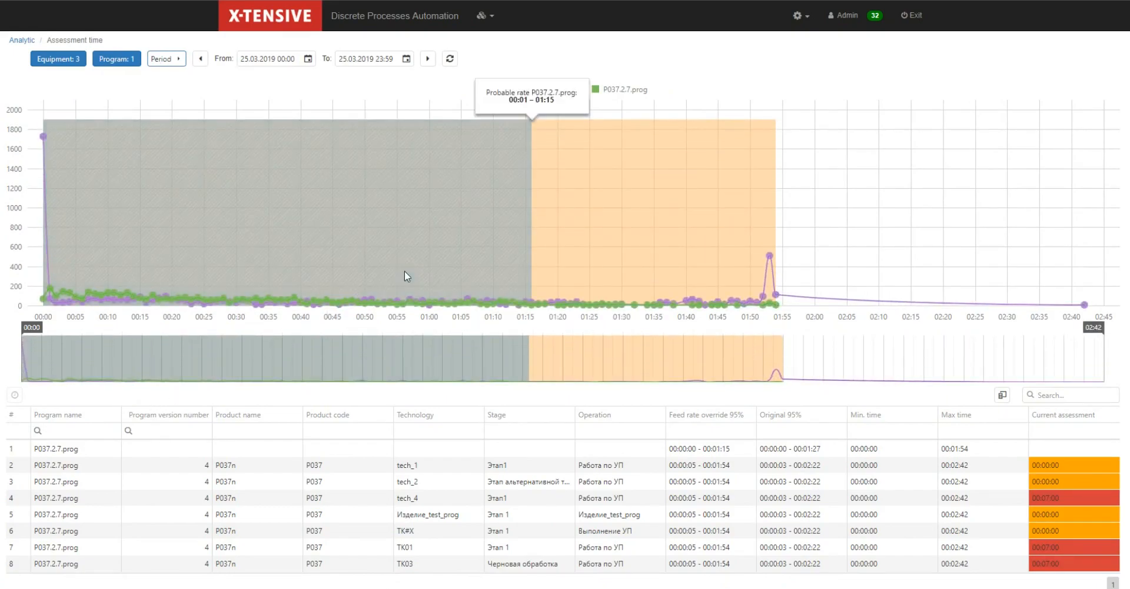
Step: Zoom into the Assessment time chart and shift the visible range to about 00:54–01:53
scroll(404, 271, up, 2)
scroll(428, 271, up, 3)
click(486, 360)
drag(486, 360, 614, 361)
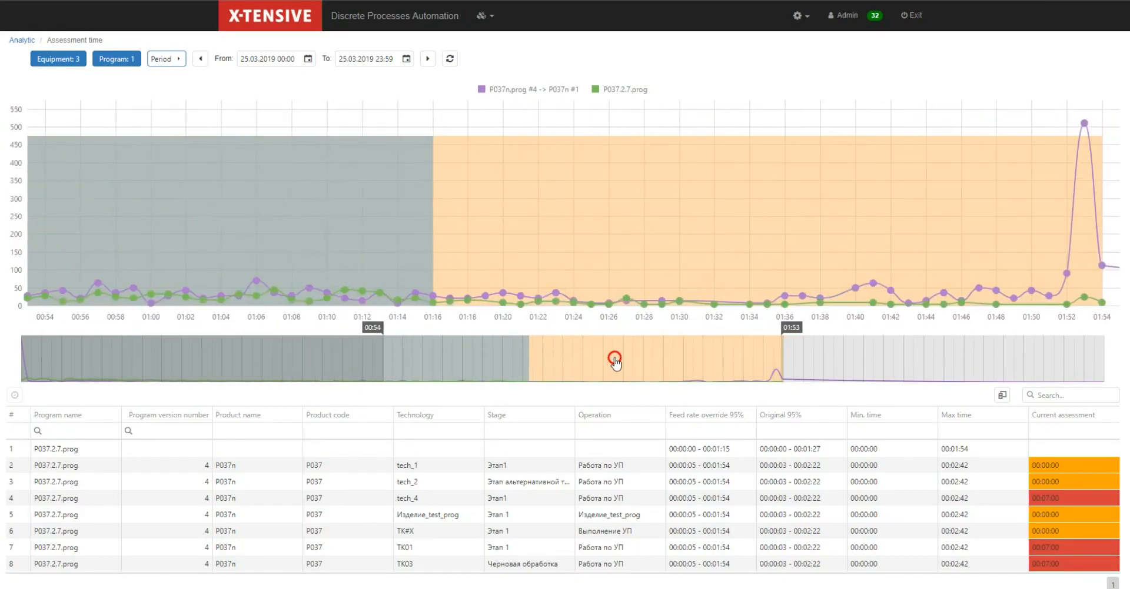
Step: Open the Message log from the analytics list and list the equipment of all X-tensive departments for selection
click(496, 18)
click(509, 43)
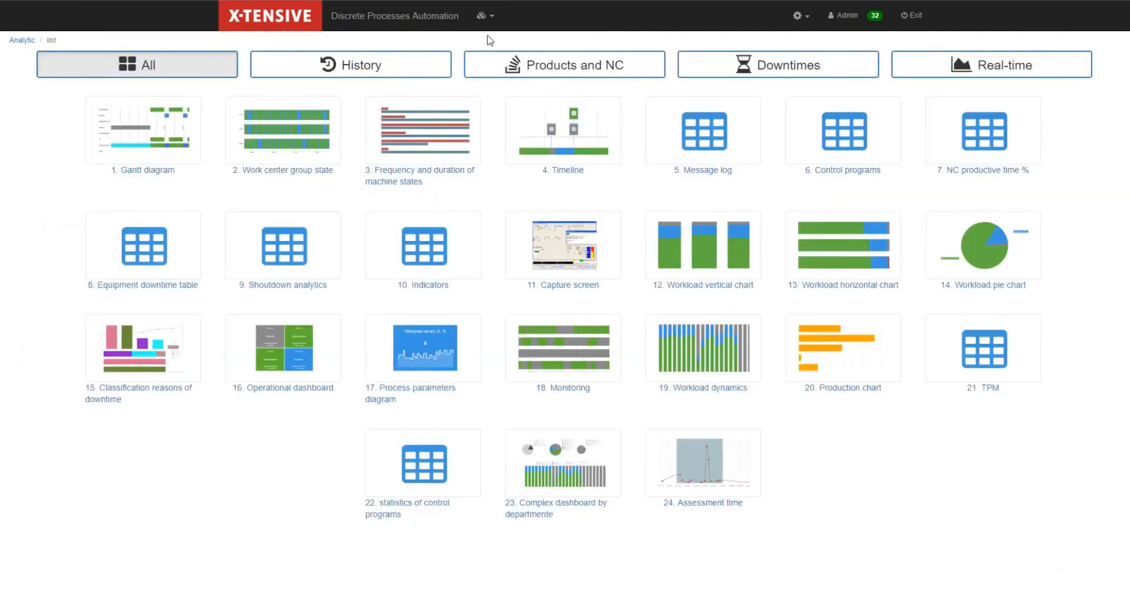
click(653, 128)
click(47, 63)
click(51, 100)
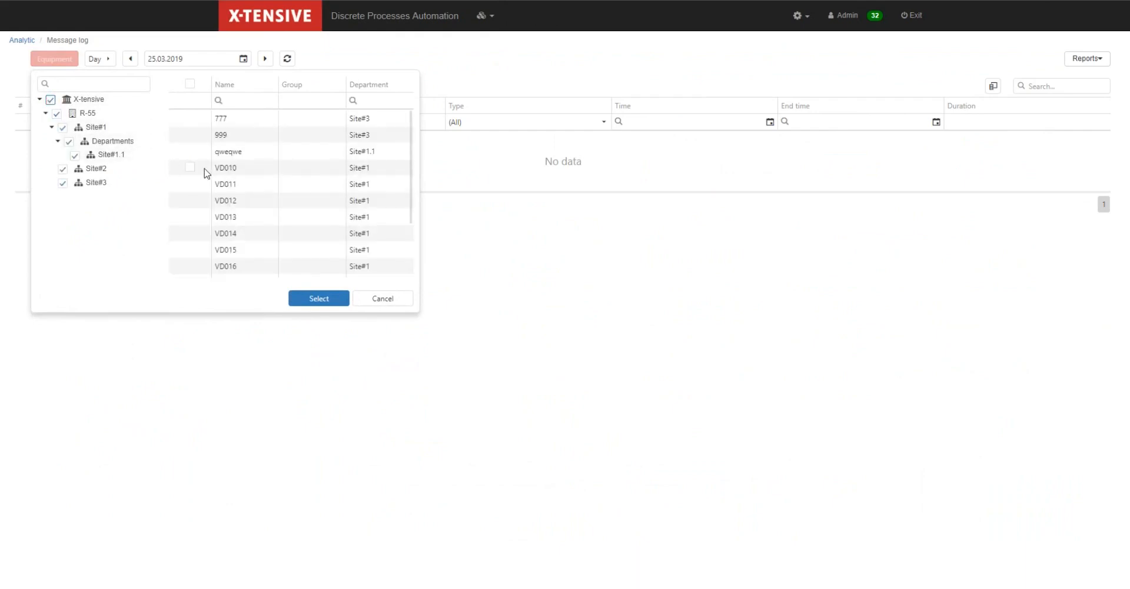
Step: Show Message log entries for machines VD010, VD011, VD012, VD013 and VD014, and switch the date range type to Period
click(190, 168)
click(190, 184)
click(190, 201)
click(191, 217)
click(190, 234)
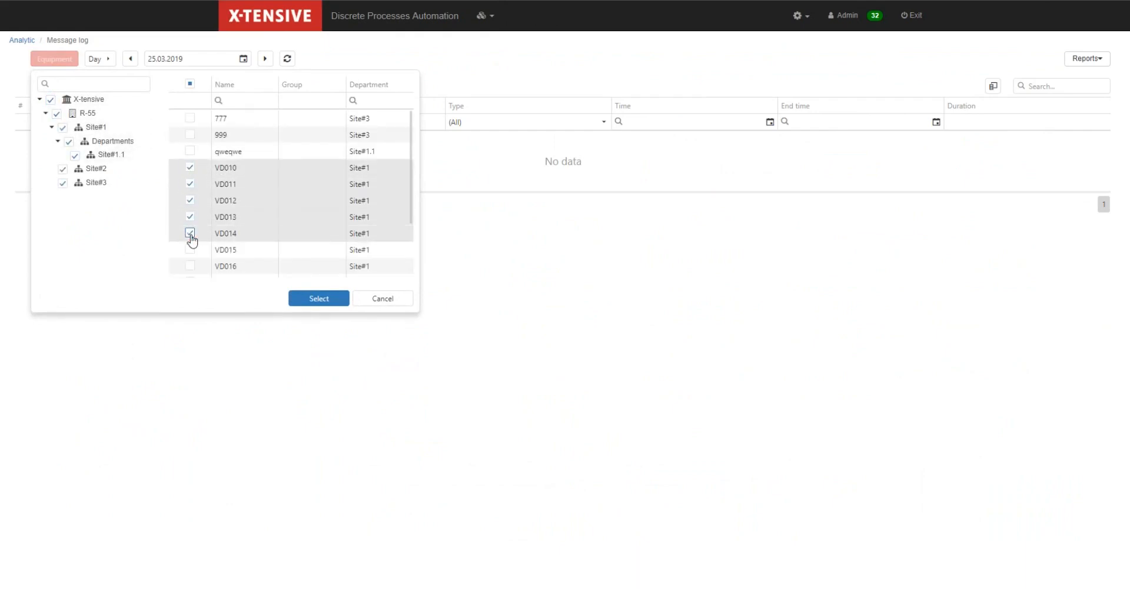
click(305, 298)
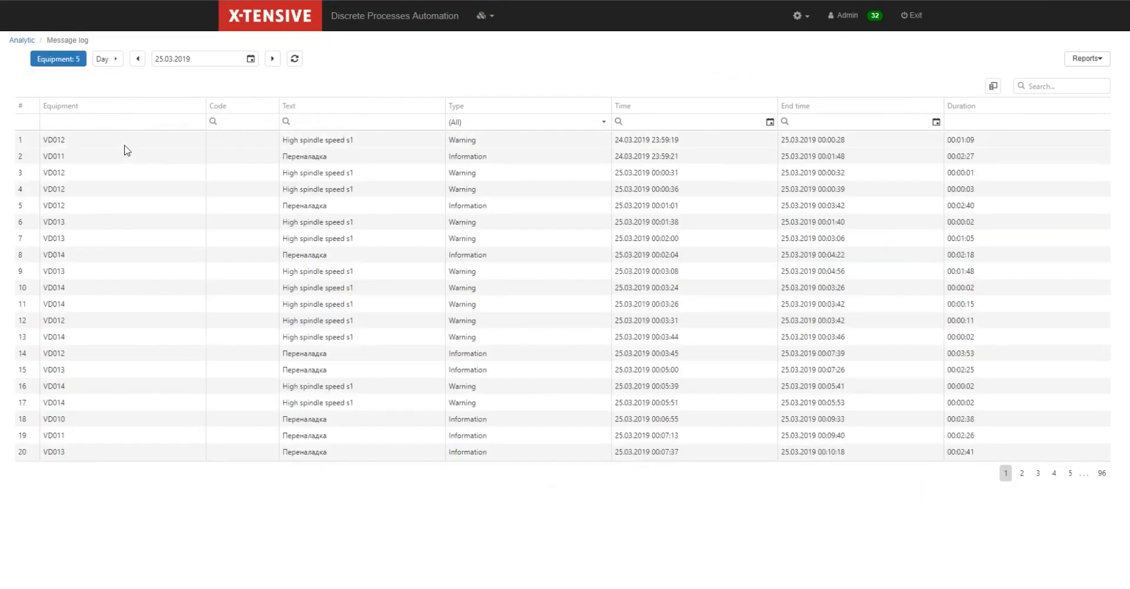
click(108, 60)
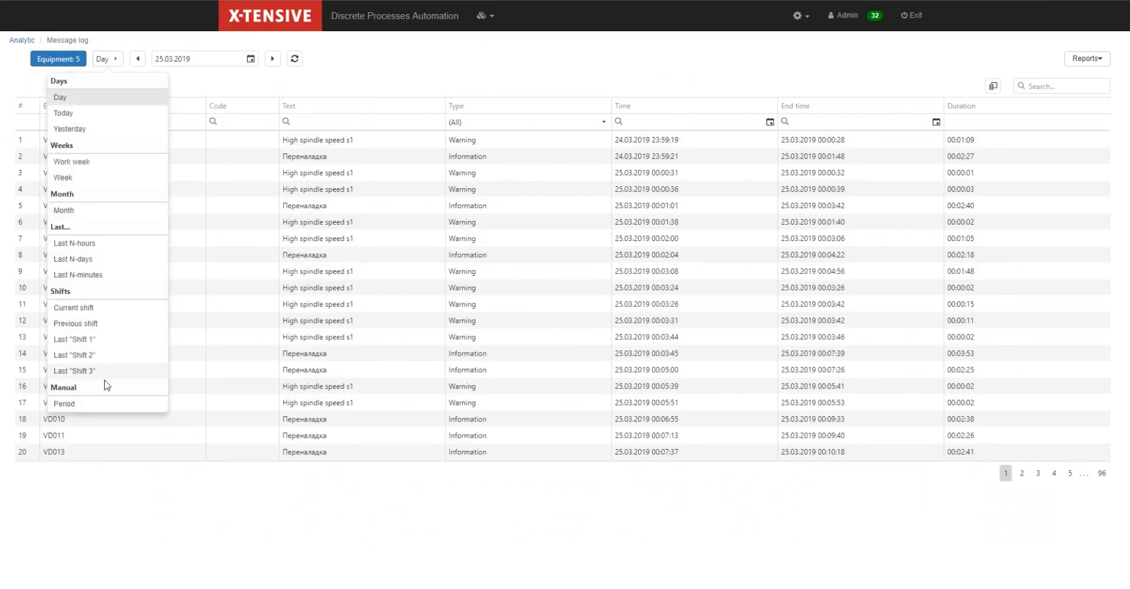
click(102, 405)
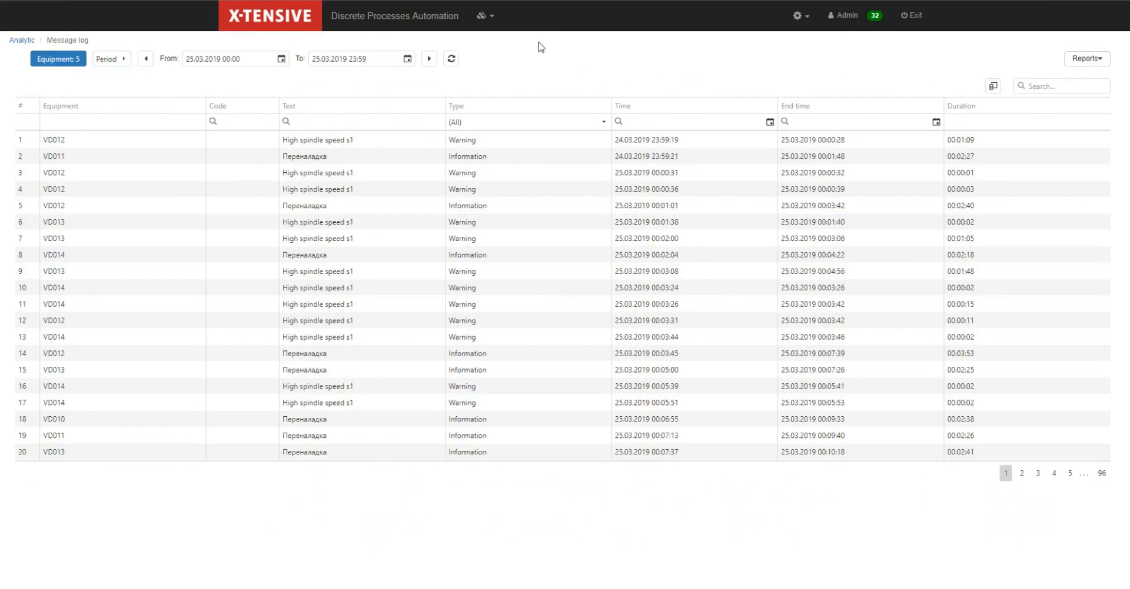
Step: Open the Extended dashboard from the Dashboards section and pin the dashboard list beside it
click(487, 23)
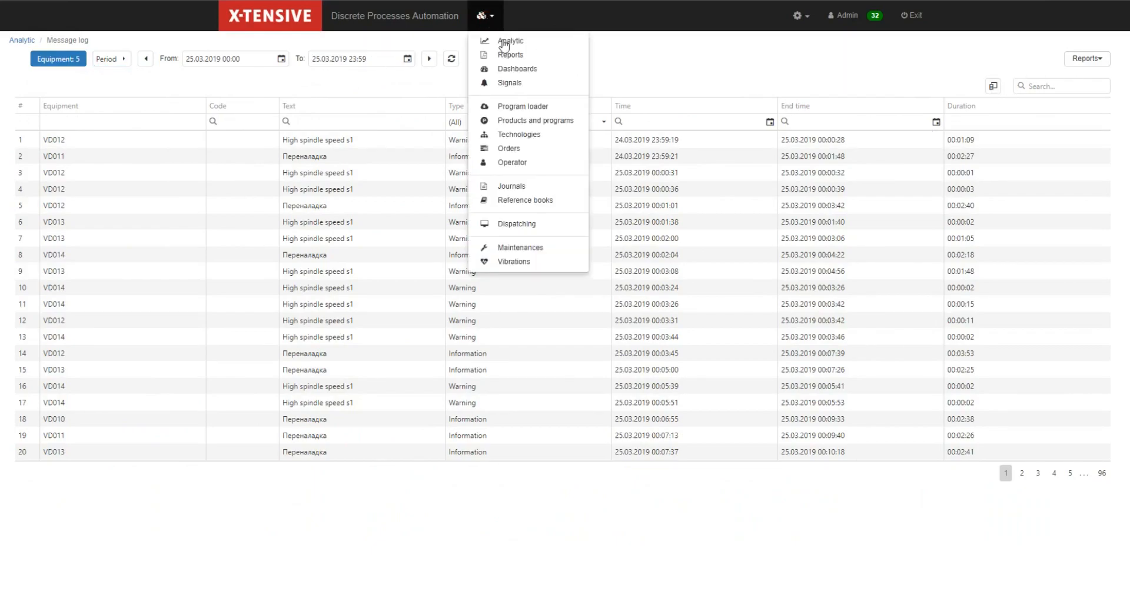
click(506, 74)
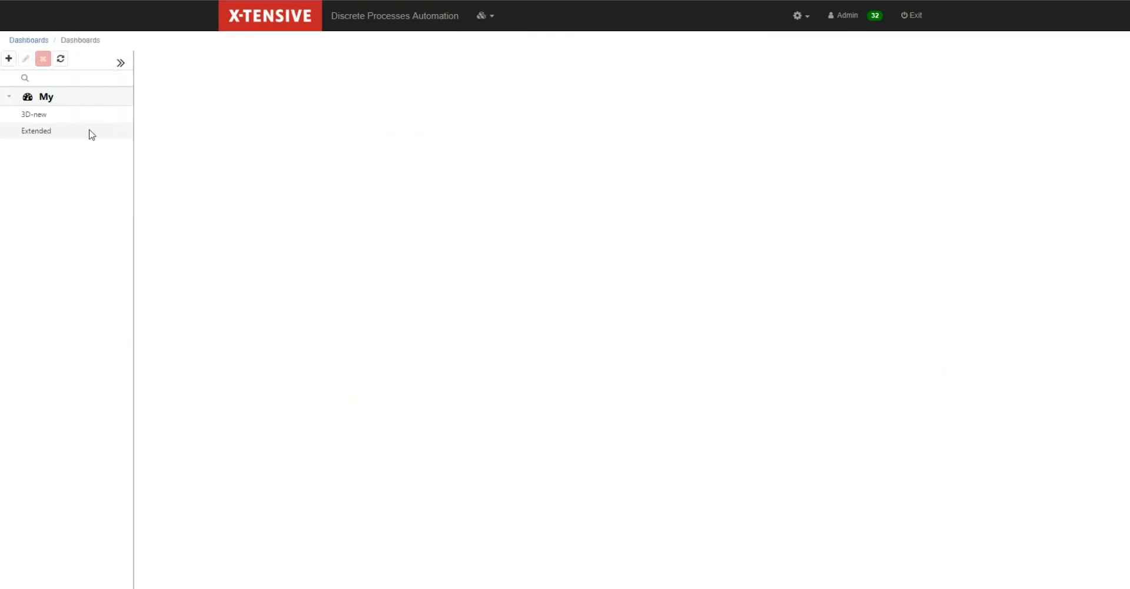
click(84, 132)
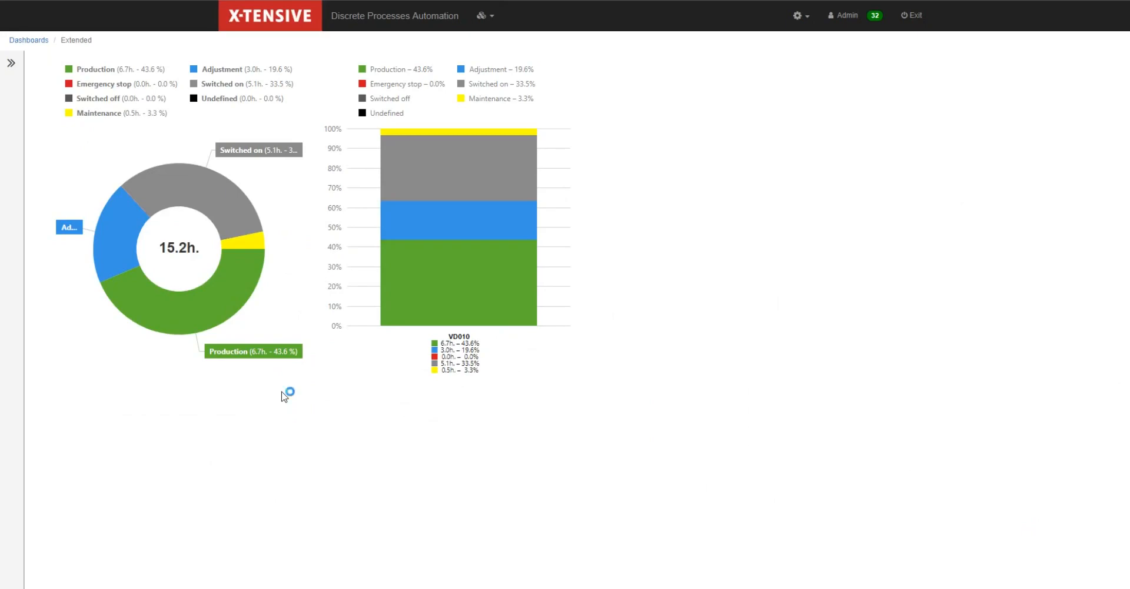
click(11, 63)
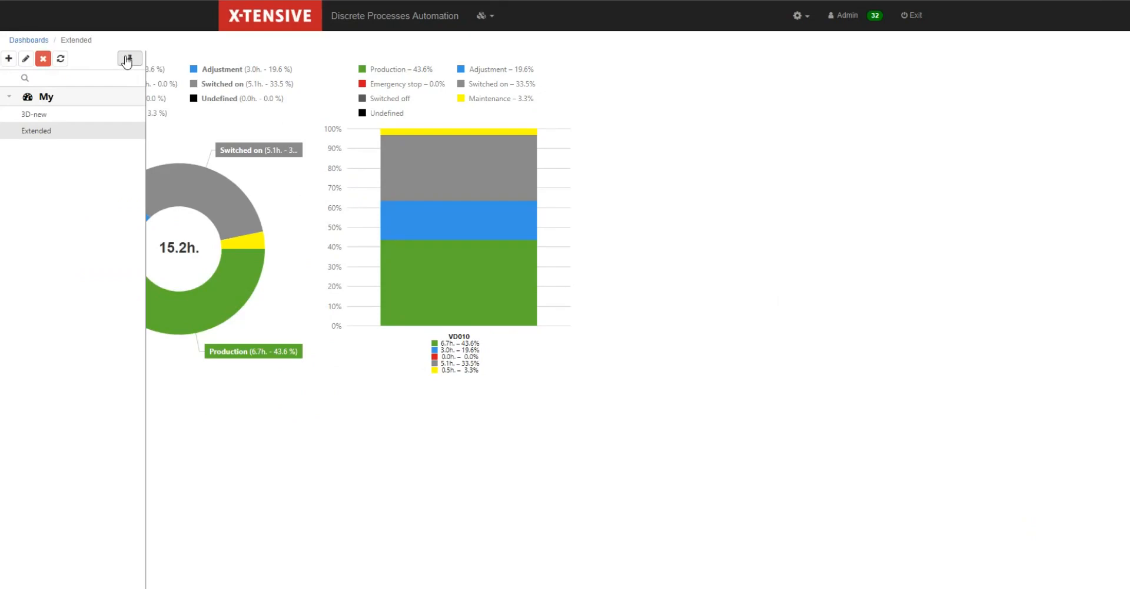
click(126, 60)
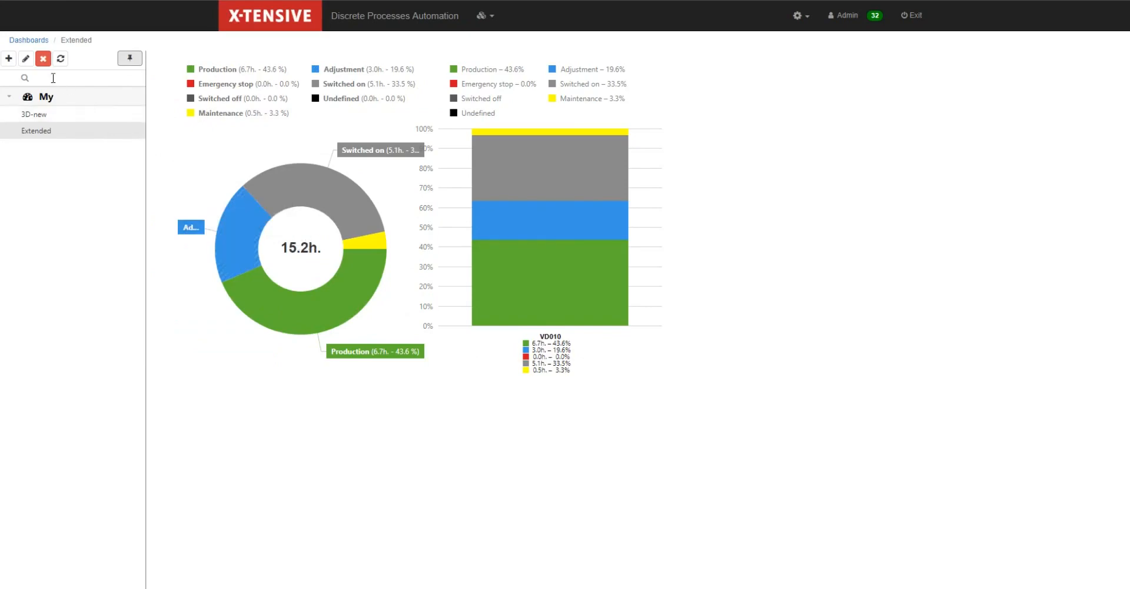
Step: Edit the Extended dashboard and add a Button widget for the Clear database function
click(25, 58)
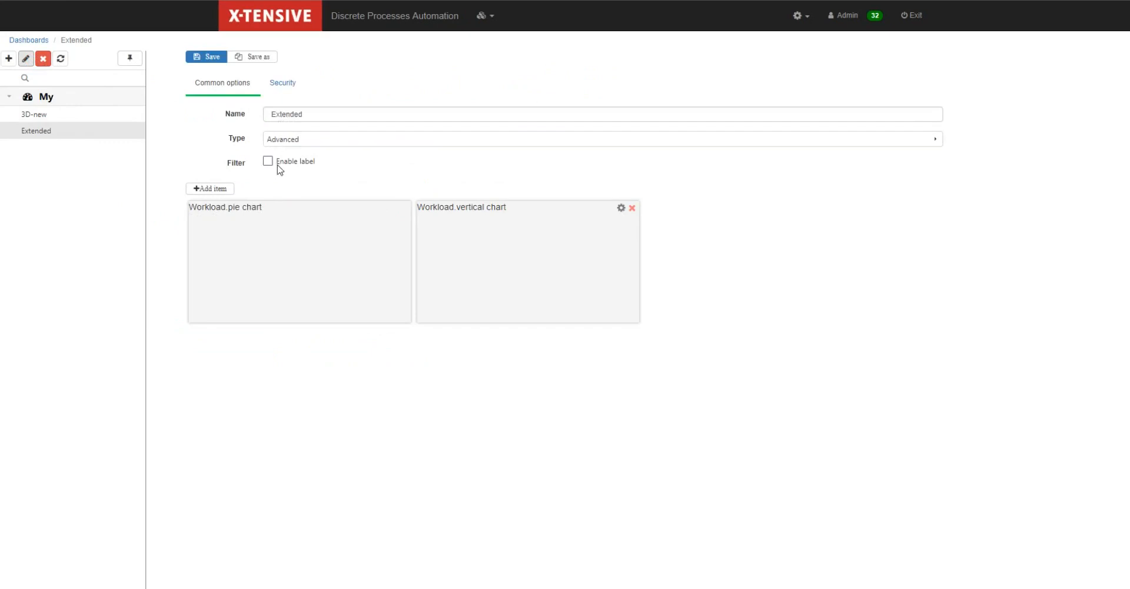
click(200, 189)
click(848, 208)
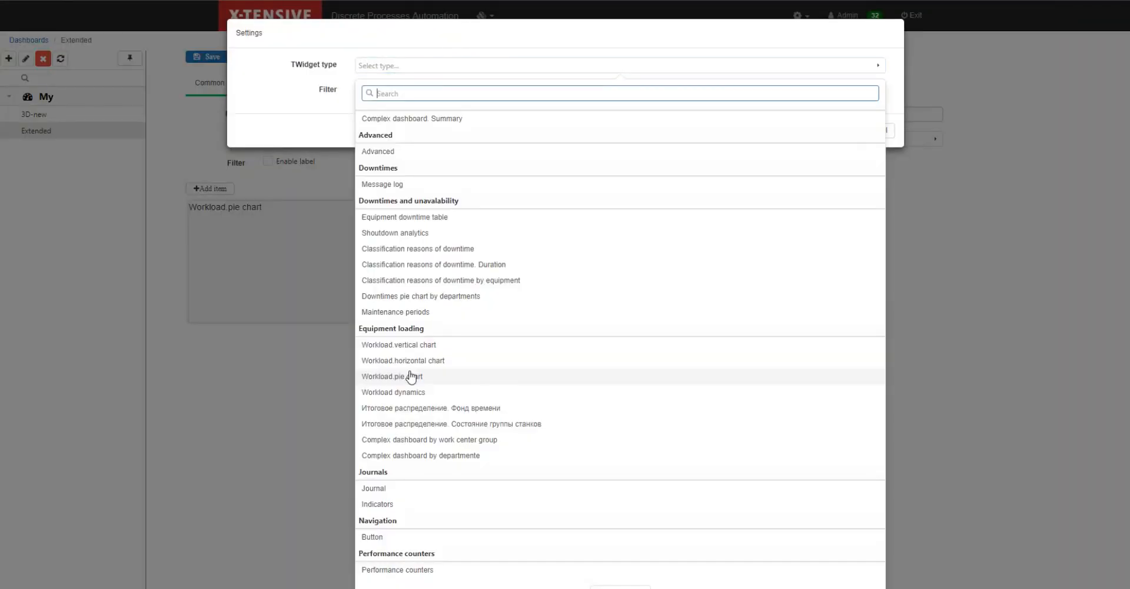
click(383, 538)
click(453, 91)
click(411, 170)
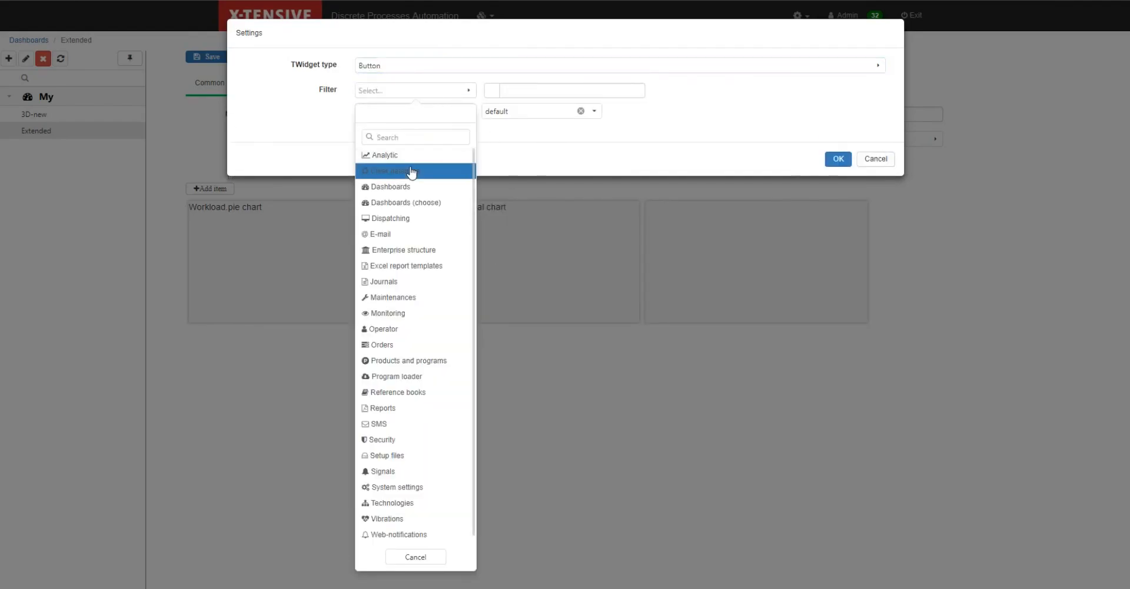
click(838, 159)
Step: Move the Button widget below the Workload pie chart, set its size to Huge, and save the Extended dashboard
drag(772, 254, 316, 401)
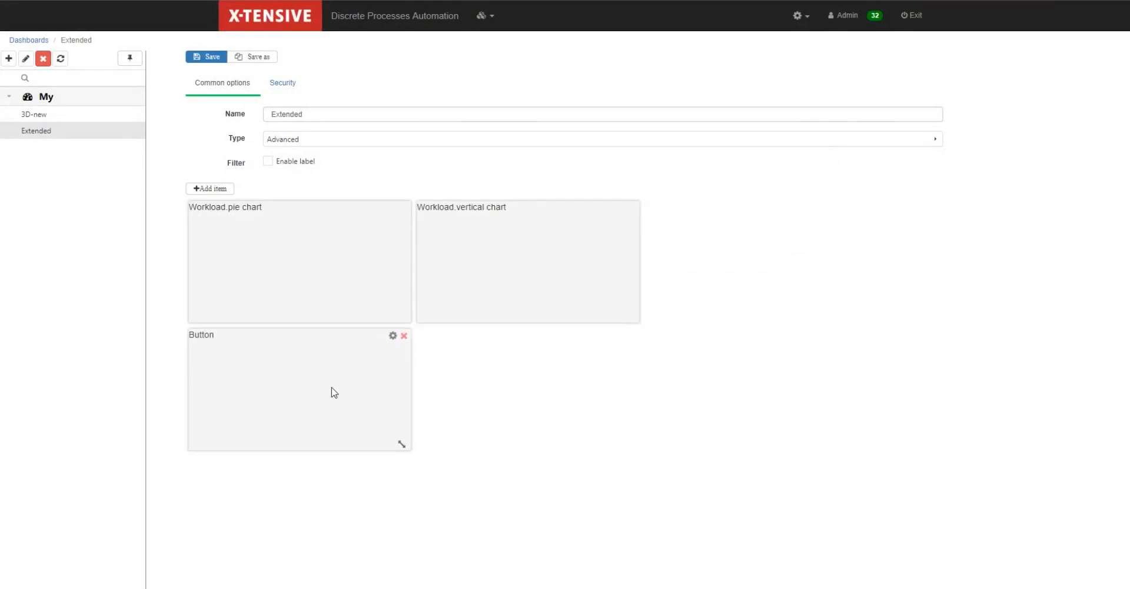
click(391, 333)
click(418, 111)
click(416, 133)
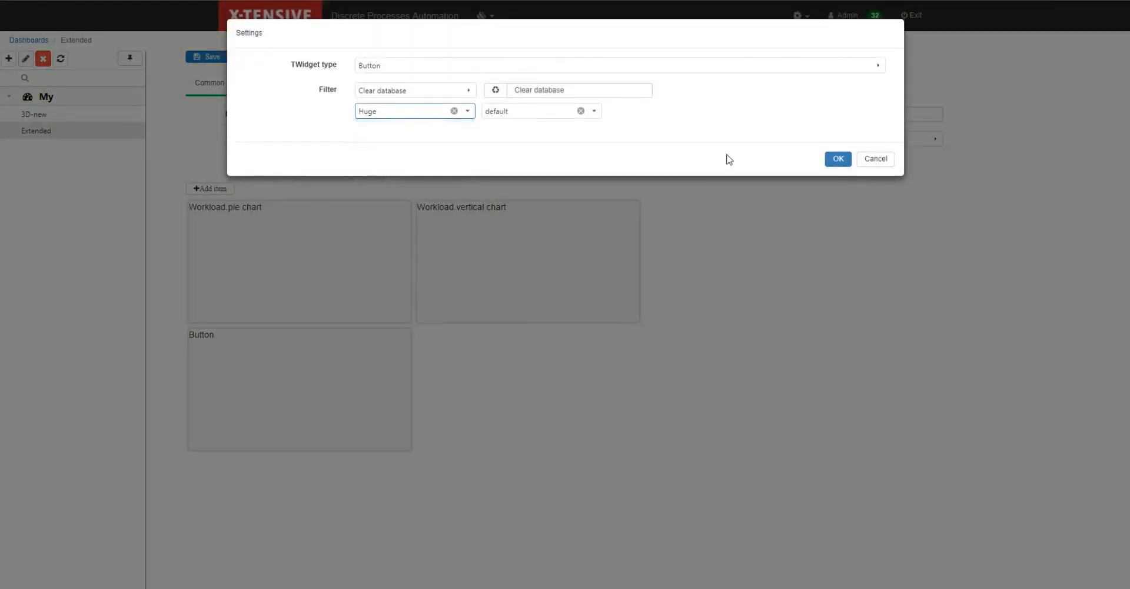
click(832, 160)
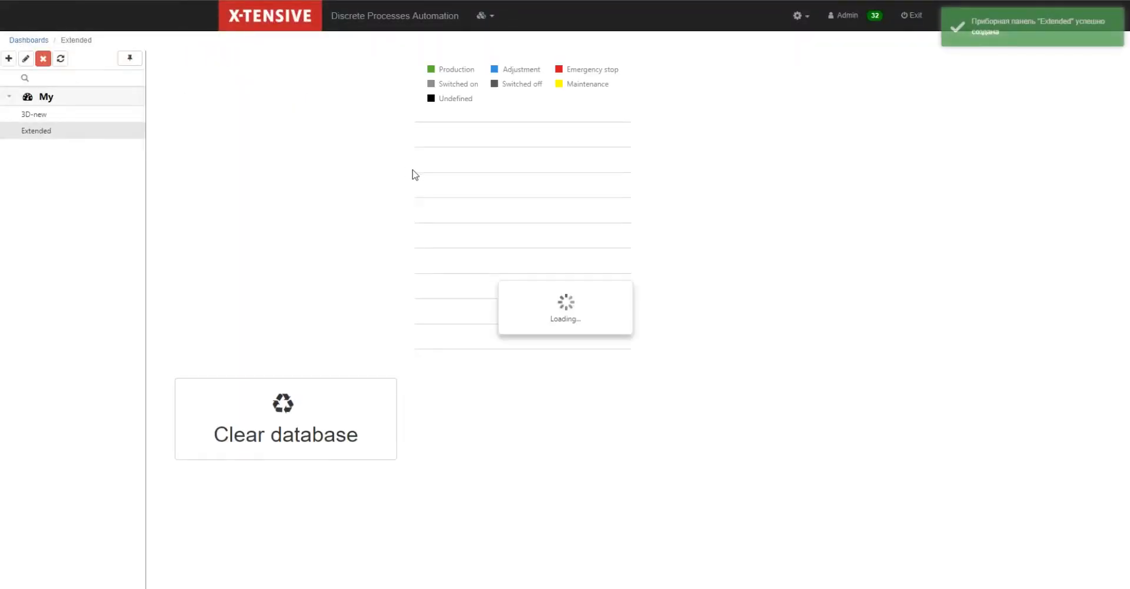
Step: Open the 3D-new dashboard and hide the machine names and loading cylinders in the rotated 3D view
click(66, 120)
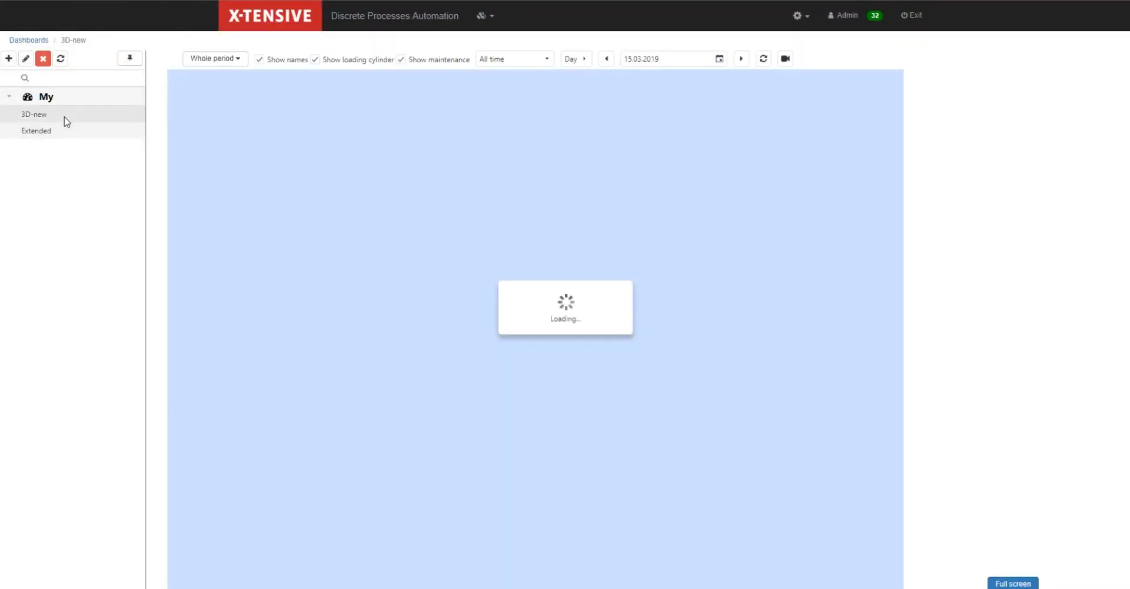
drag(613, 390, 520, 378)
click(259, 59)
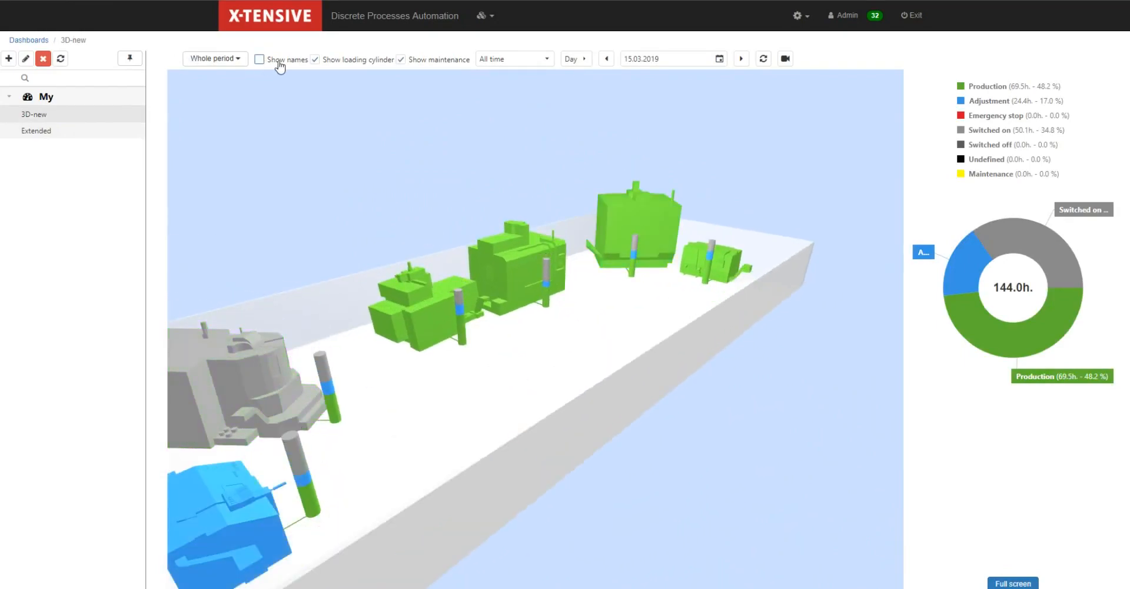
click(315, 59)
Step: Set the 3D-new dashboard's time filter to Working hours and save the camera settings with a low side view of the machines
click(504, 61)
click(506, 84)
drag(461, 350, 679, 242)
click(785, 59)
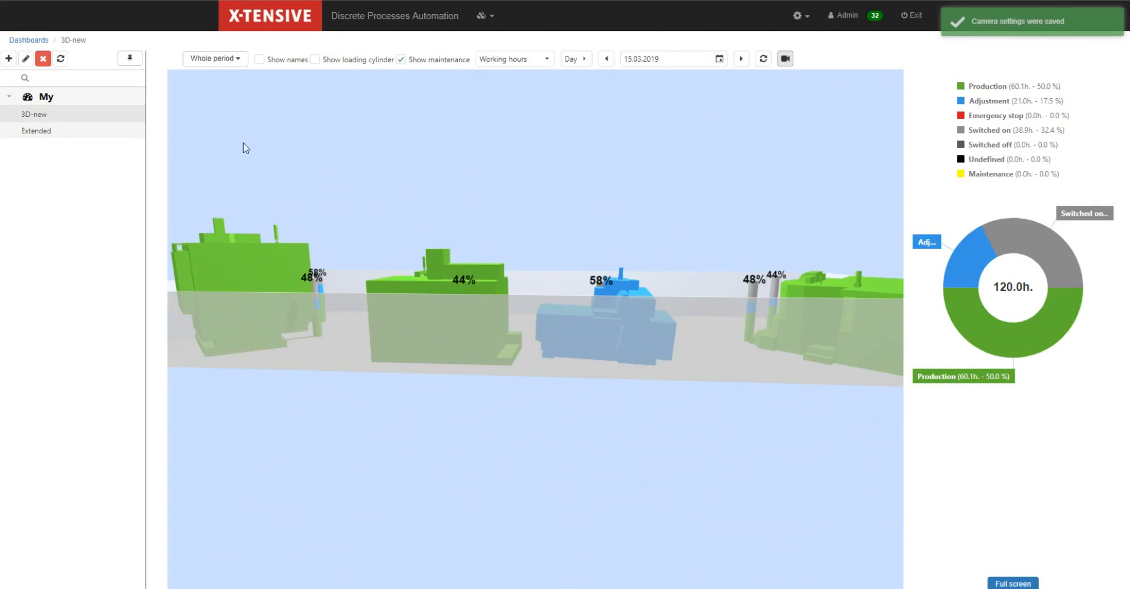
Step: Switch to the Extended dashboard and back to 3D-new to check the saved camera view, and open 3D-new for editing
click(87, 135)
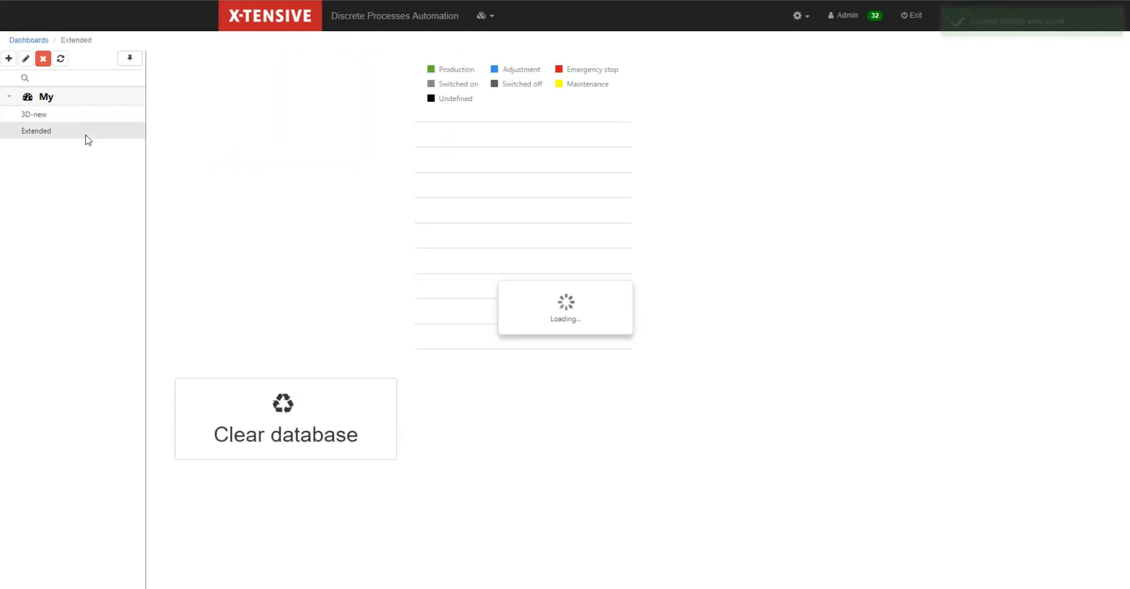
click(73, 115)
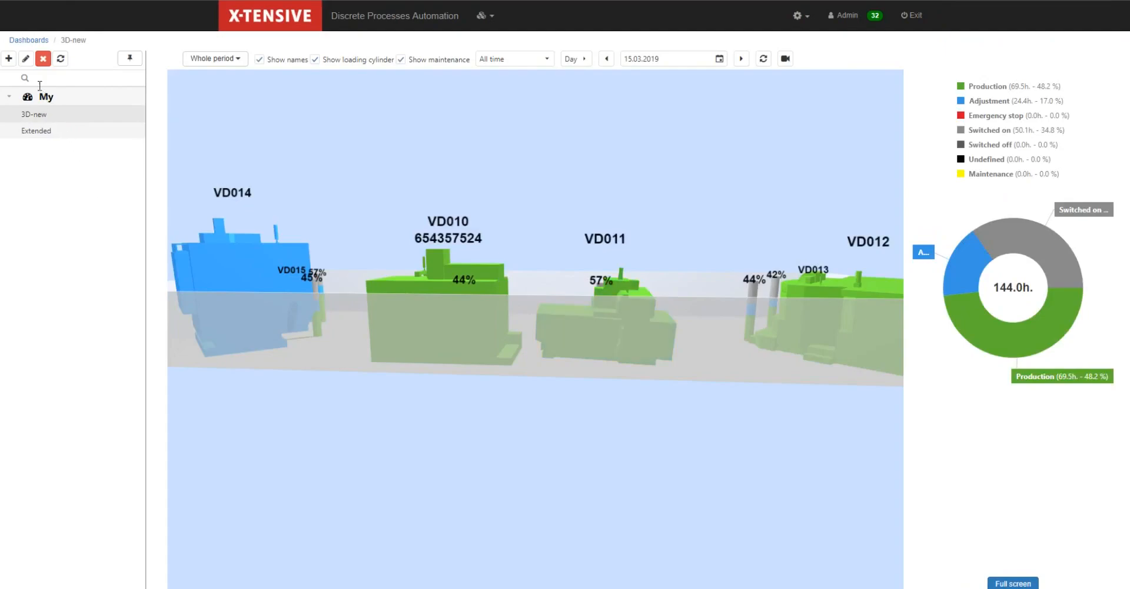
click(26, 58)
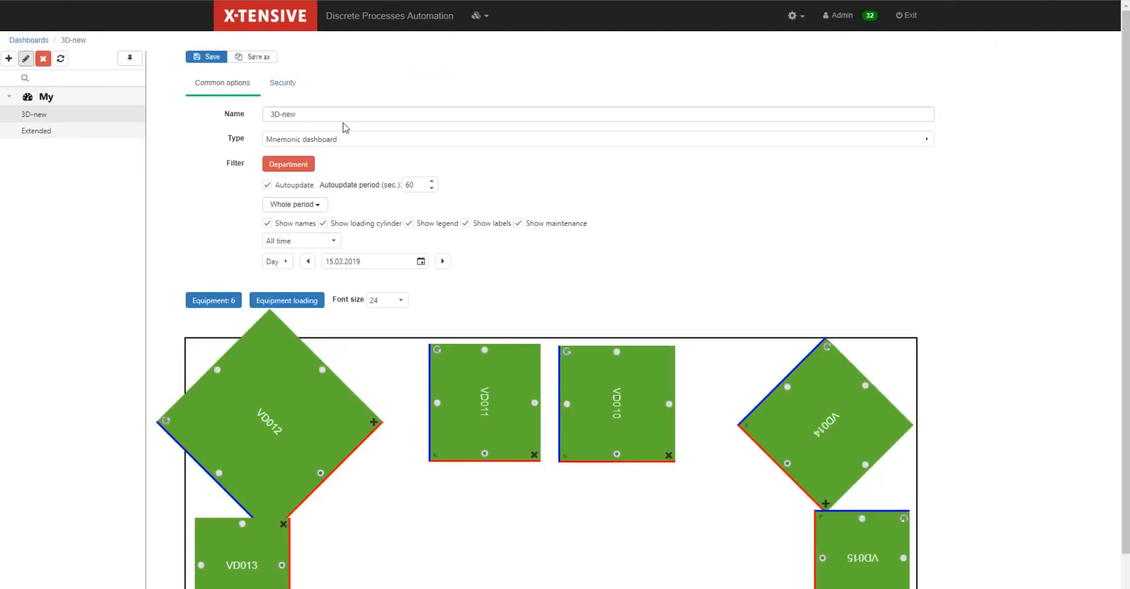
scroll(628, 249, down, 1)
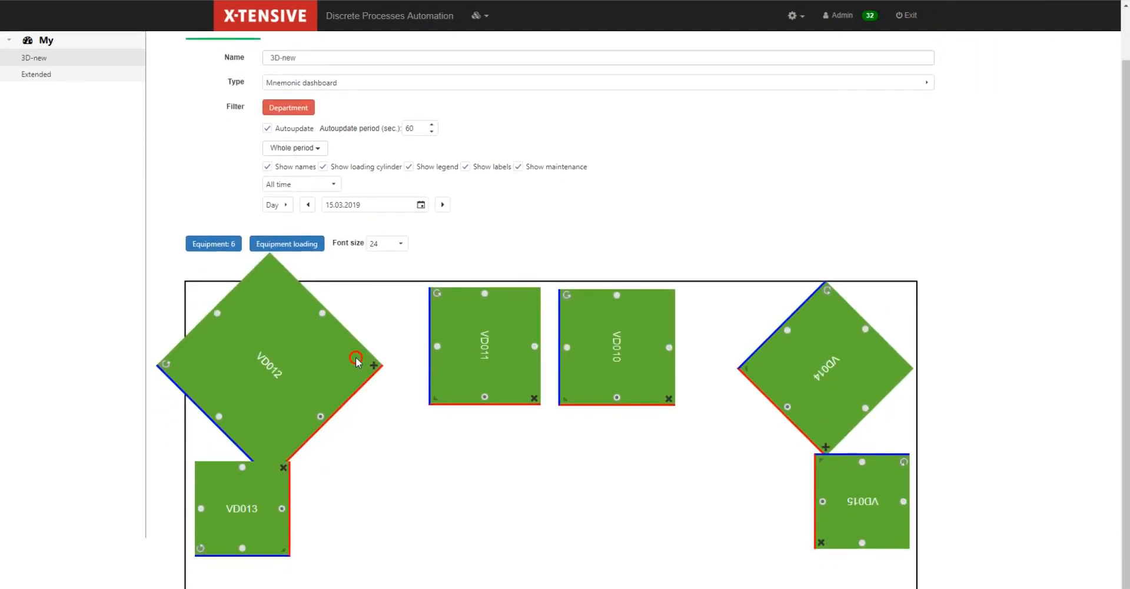
Step: Rotate machines VD012 and VD014 square to the layout frame and save the 3D-new dashboard
drag(353, 353, 356, 357)
drag(167, 372, 217, 406)
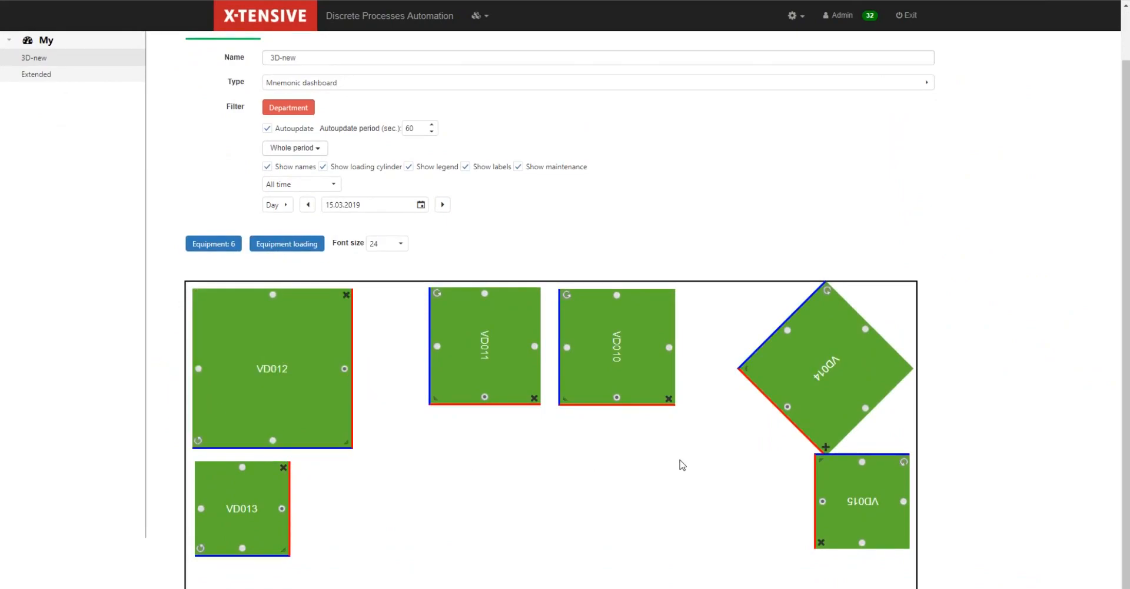
drag(829, 289, 865, 320)
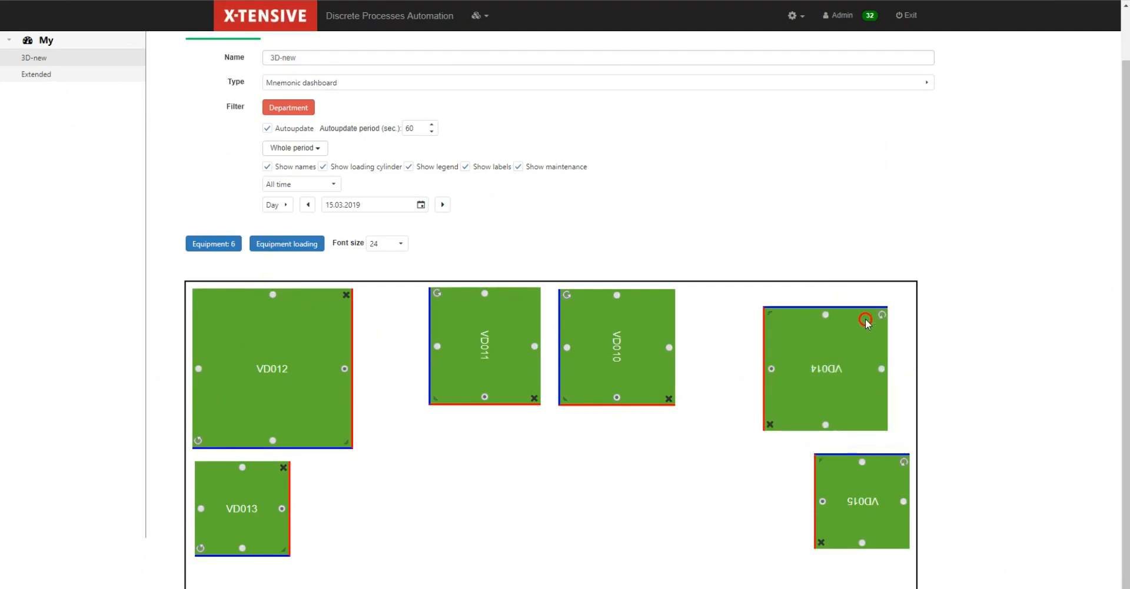
scroll(475, 113, up, 1)
click(199, 52)
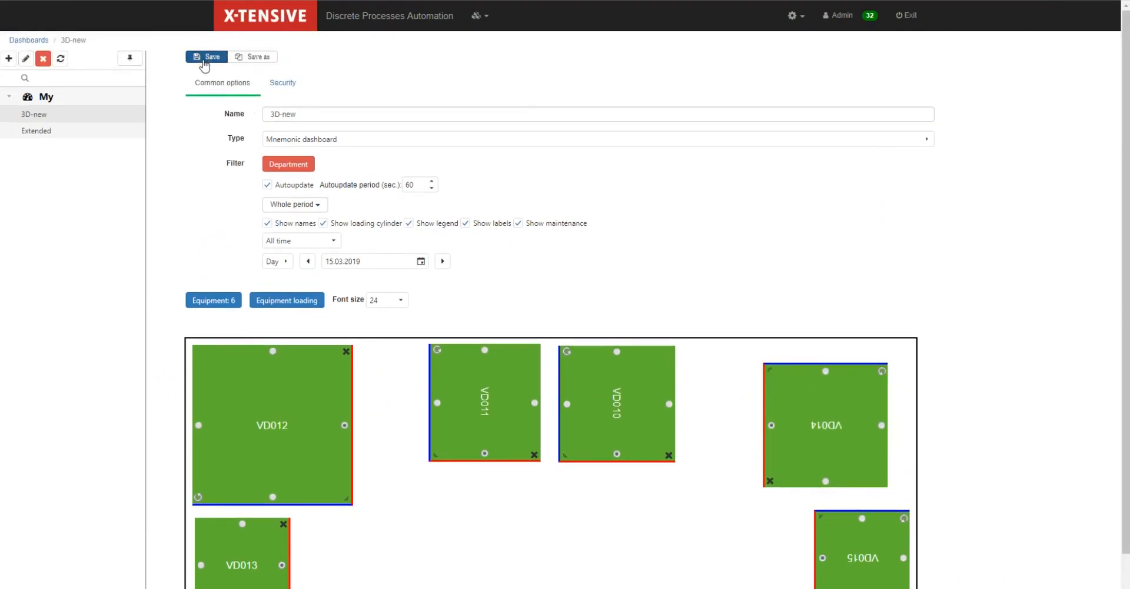